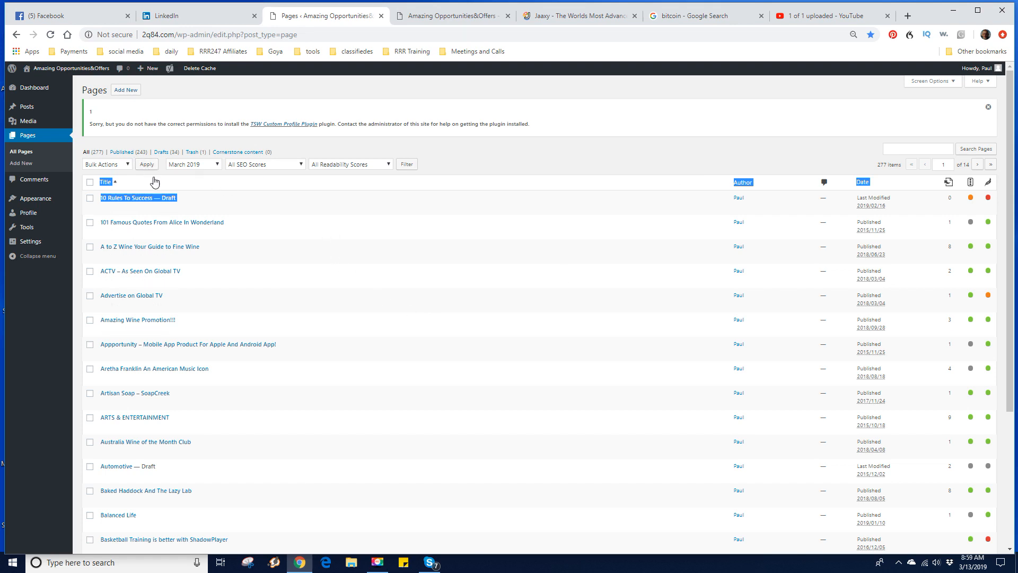
- Filter the pages list to show only pages dated March 2019
click(128, 166)
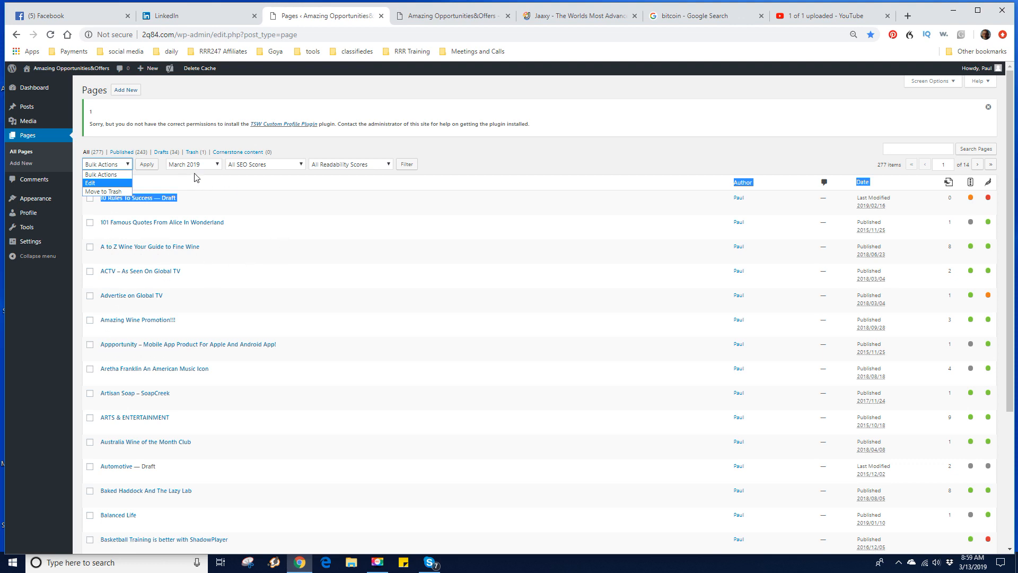
click(244, 207)
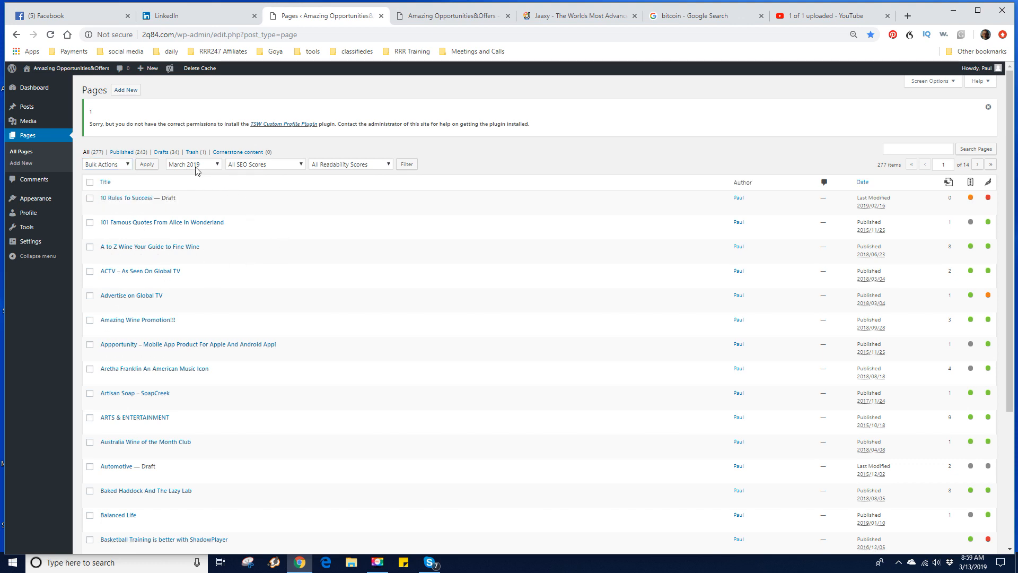
click(204, 165)
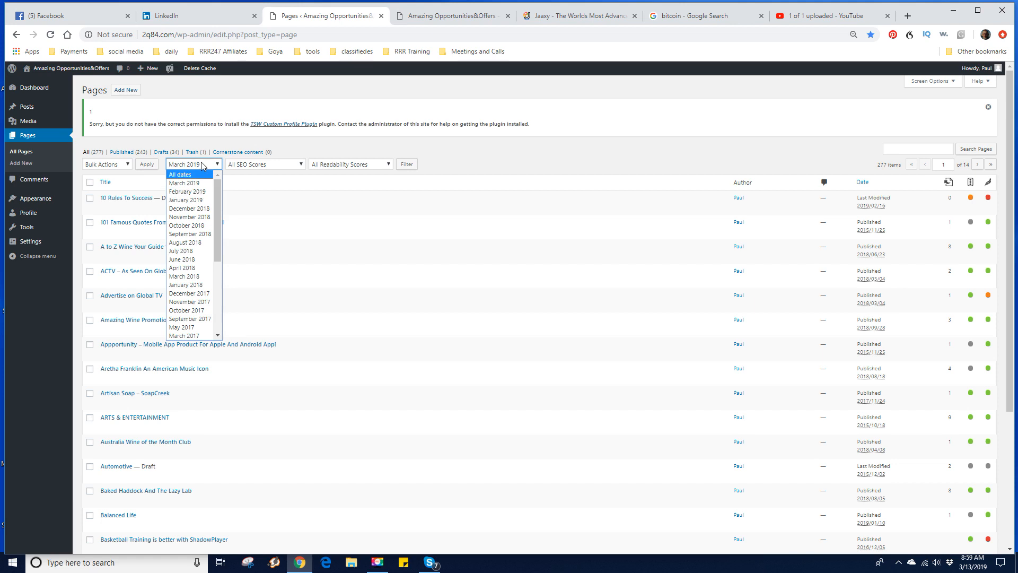
click(202, 165)
click(405, 164)
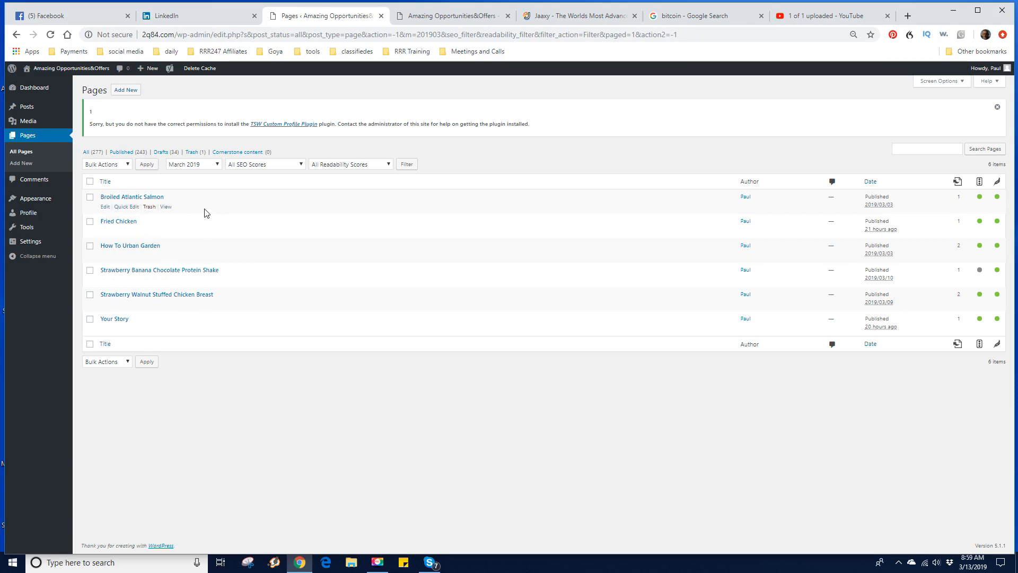
- Filter the pages list to show only pages dated February 2019
click(213, 167)
click(207, 197)
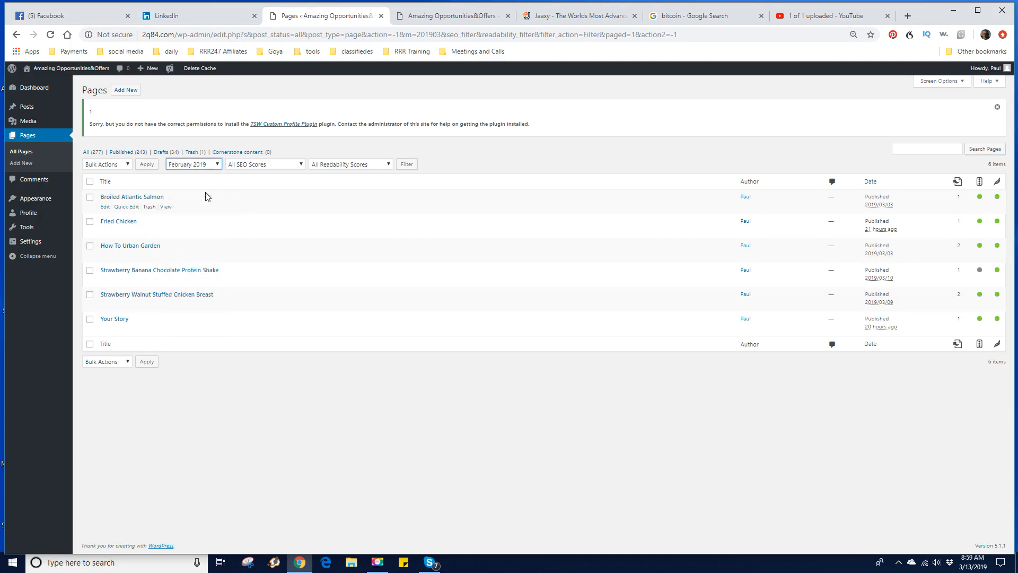
click(408, 165)
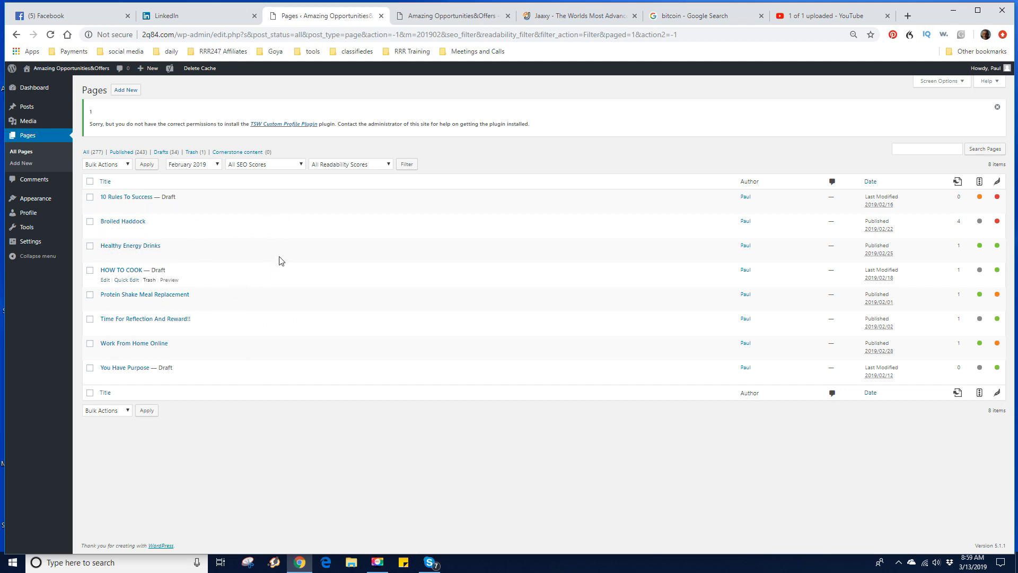
- Go to the dashboard, visit the live site and look through the quotes on its home page
mouse_move(92, 69)
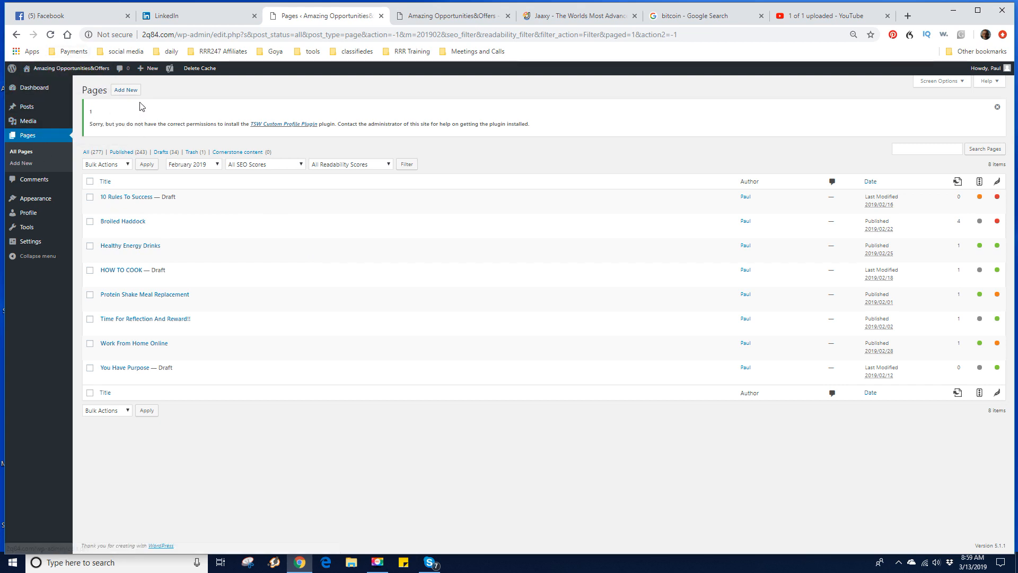
click(32, 93)
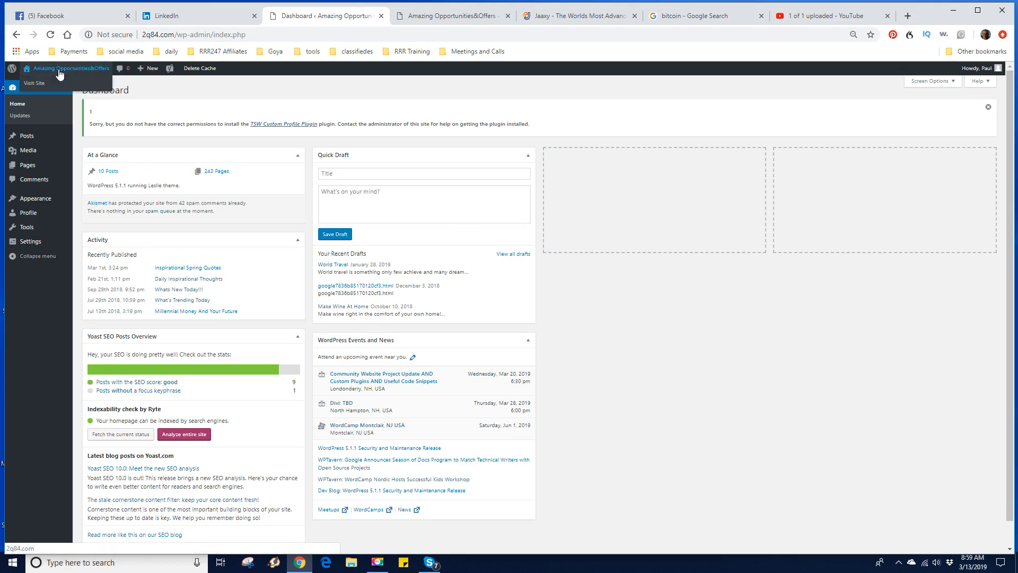
click(60, 83)
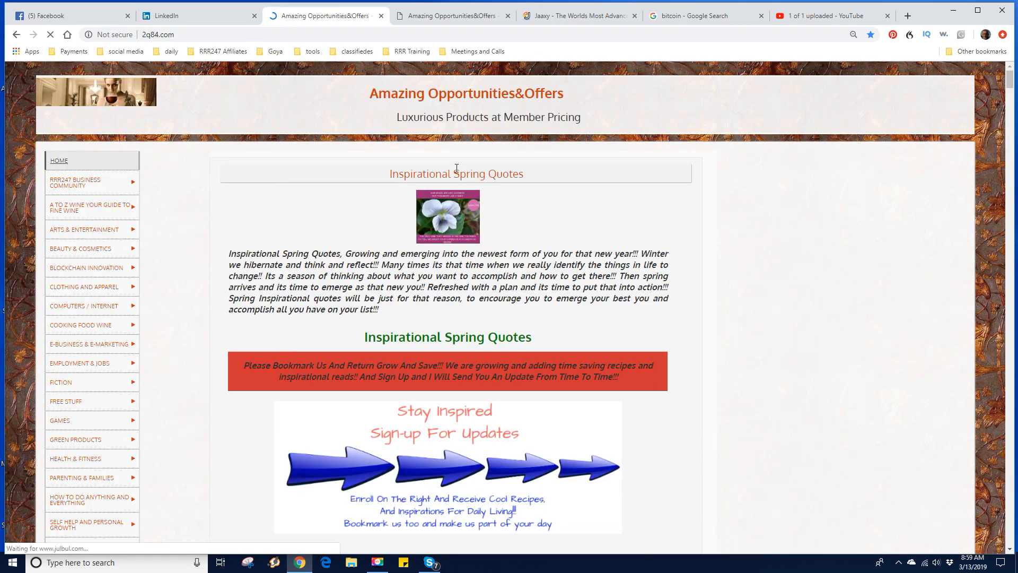
scroll(502, 316, down, 2)
scroll(502, 316, down, 10)
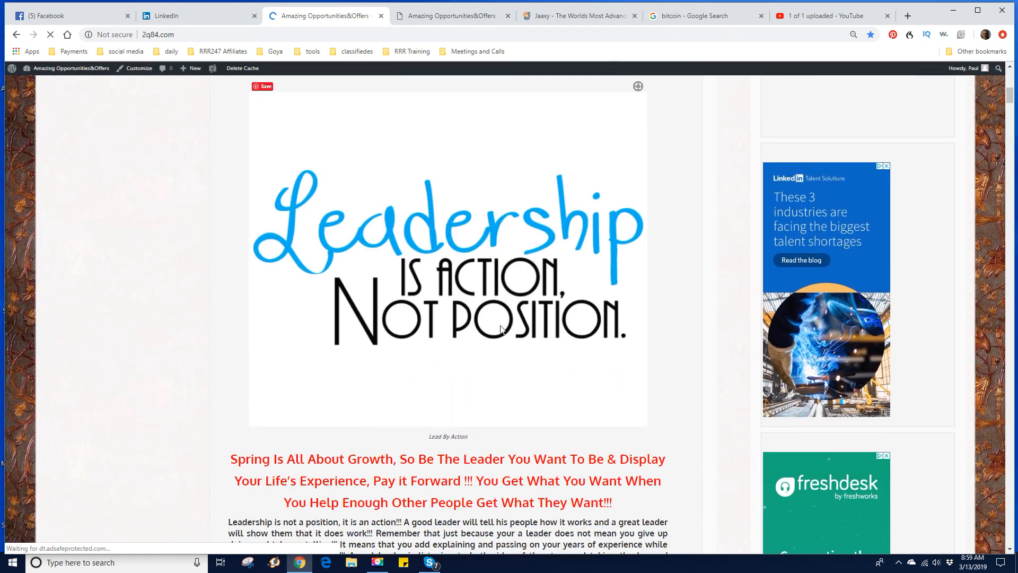
scroll(501, 326, down, 4)
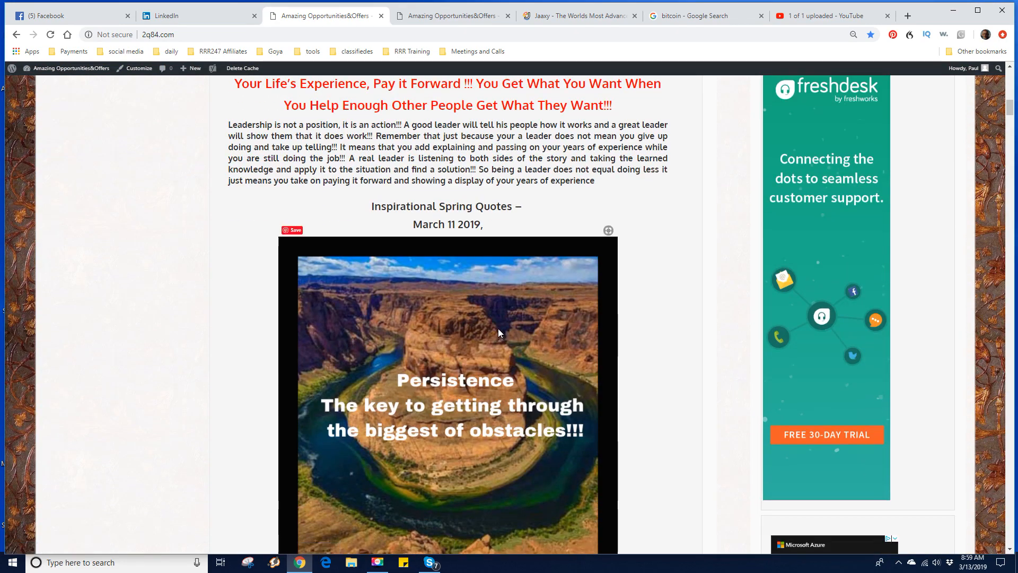
scroll(501, 329, up, 6)
scroll(502, 334, up, 12)
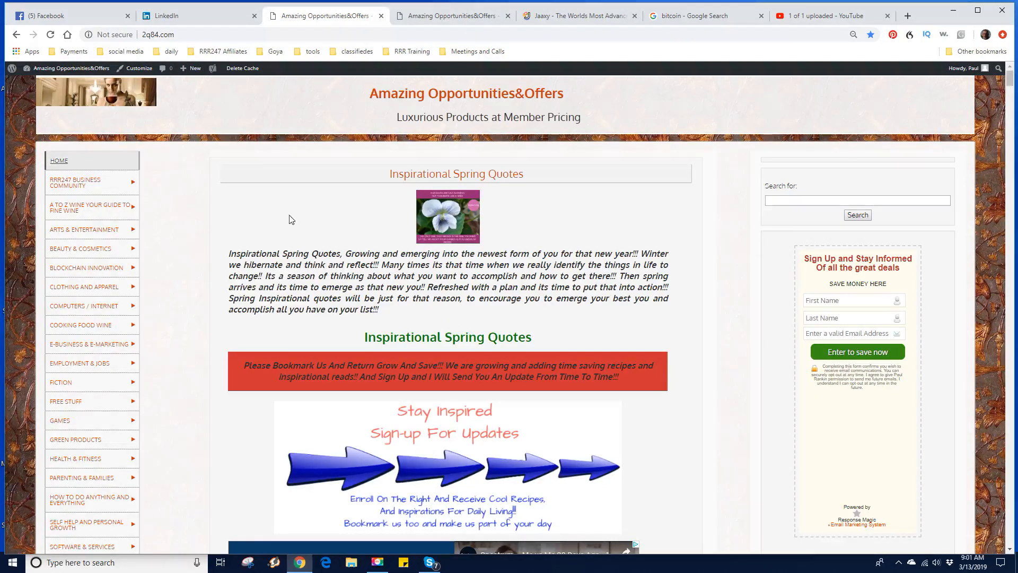
- Open the Inspirational Spring Quotes post for editing and look through its content blocks
click(409, 177)
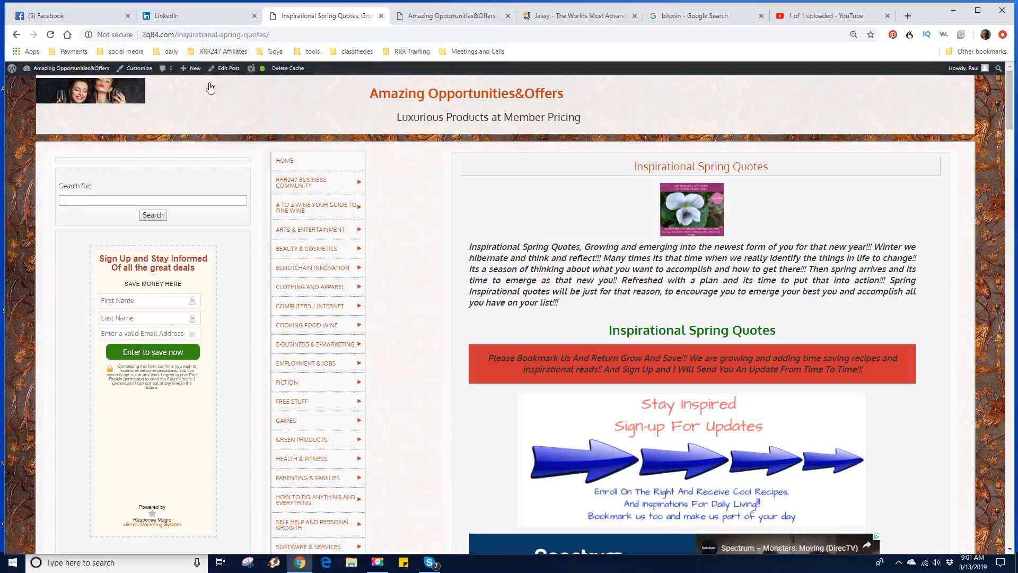
click(226, 68)
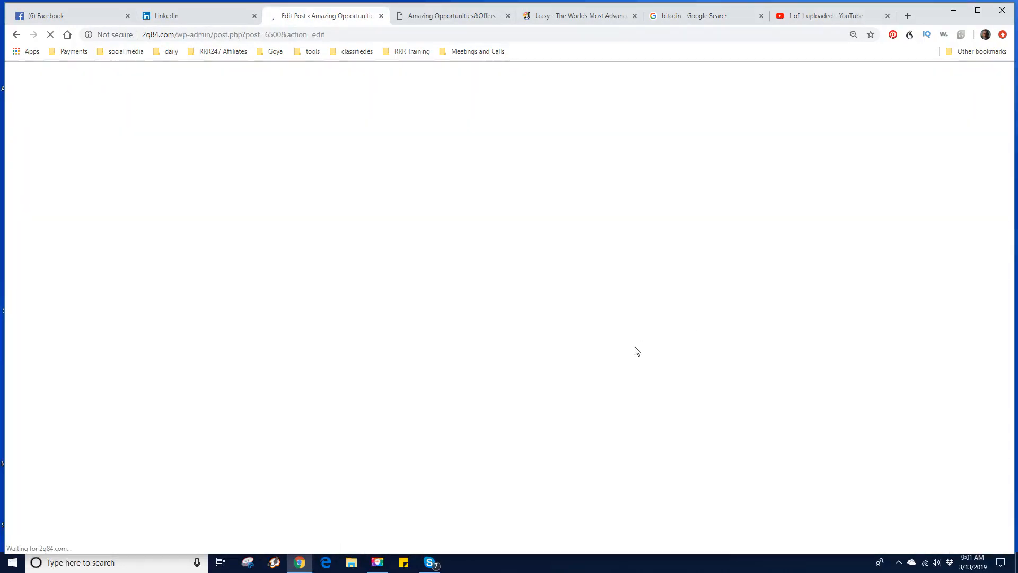
scroll(535, 323, down, 3)
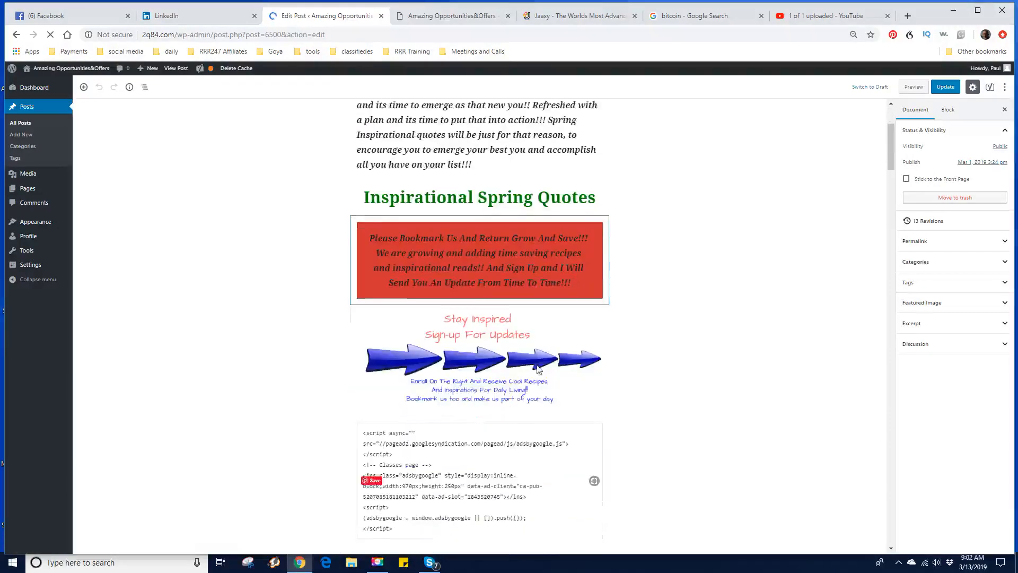
scroll(536, 368, down, 8)
scroll(537, 381, down, 15)
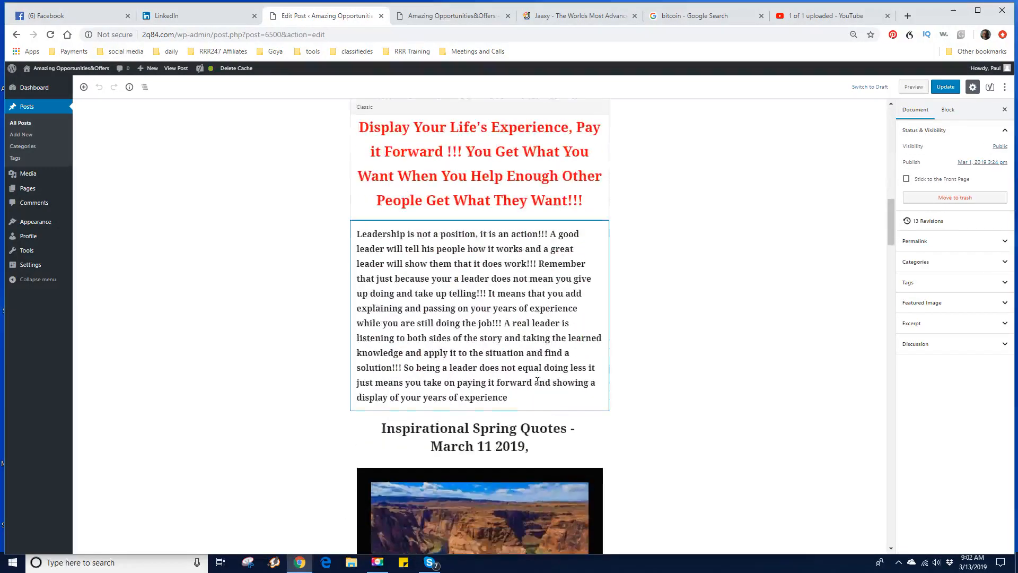
scroll(508, 453, down, 4)
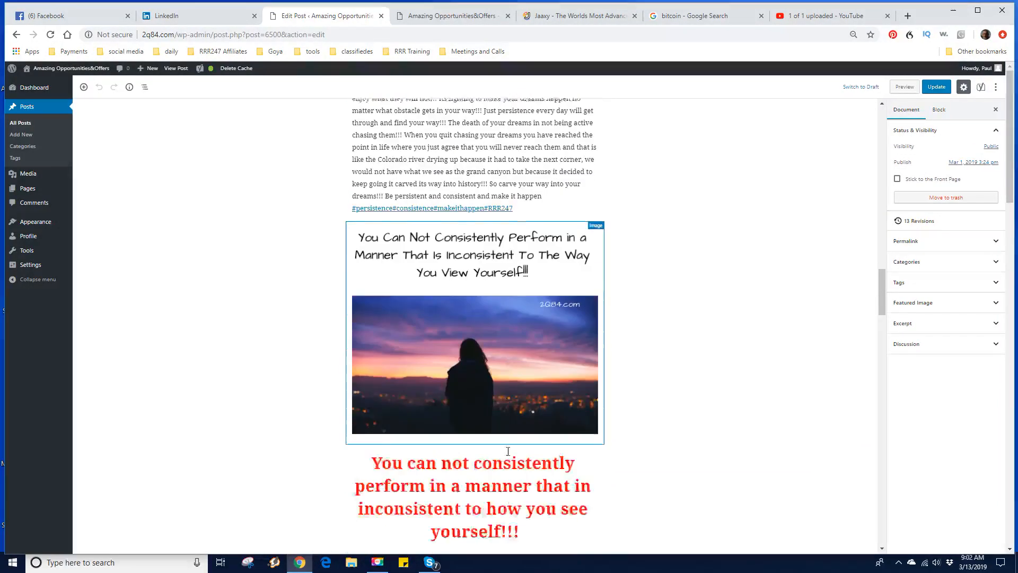
scroll(495, 435, up, 12)
scroll(495, 435, up, 15)
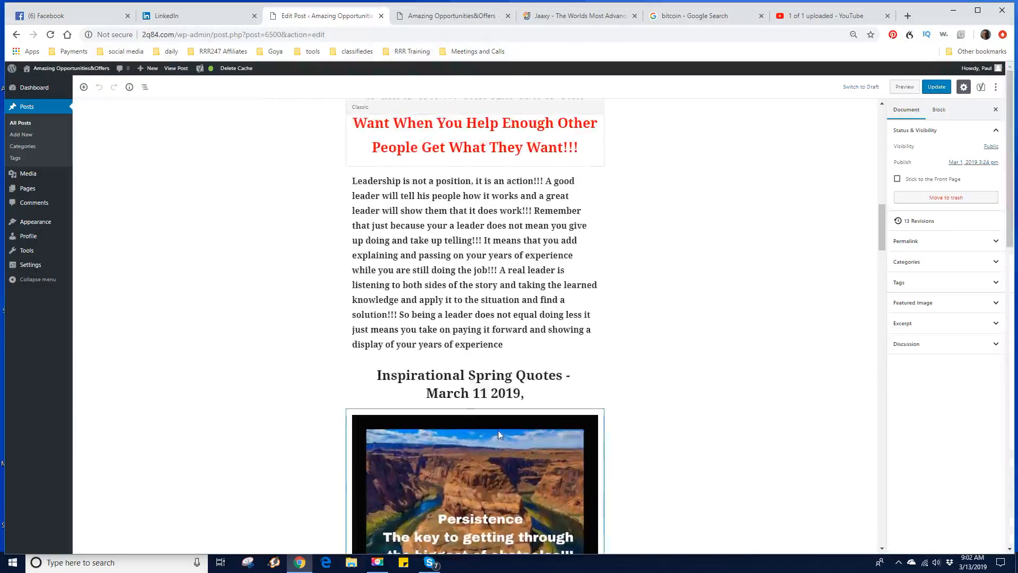
scroll(501, 412, up, 3)
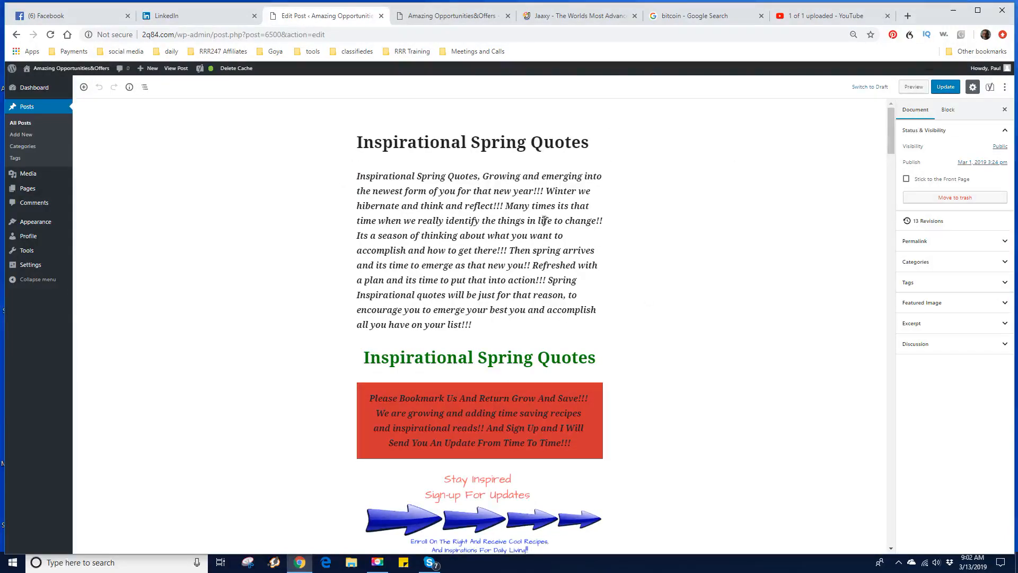
- Return to the dashboard and visit the live site's home page
mouse_move(70, 72)
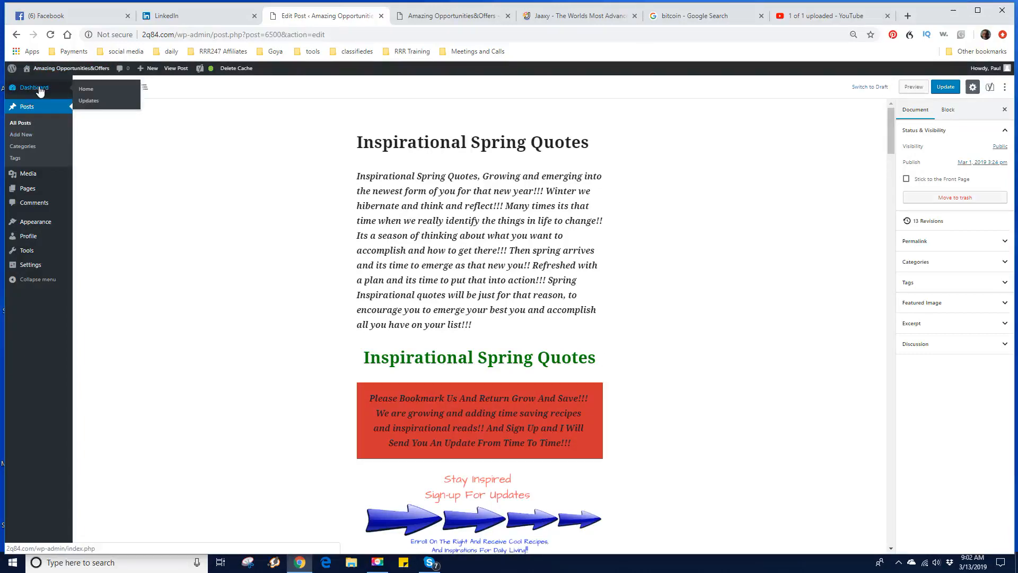
click(40, 91)
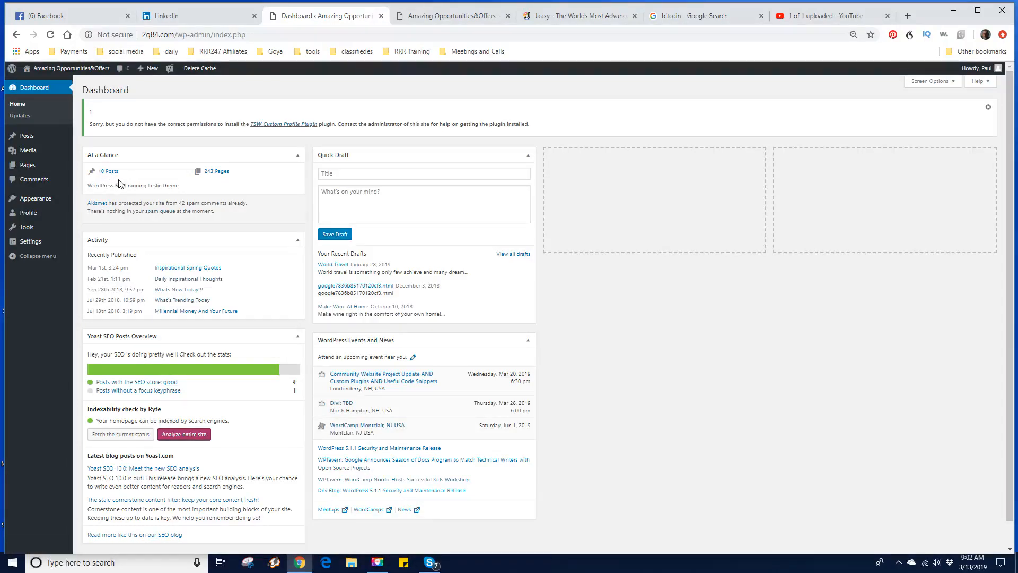
click(54, 74)
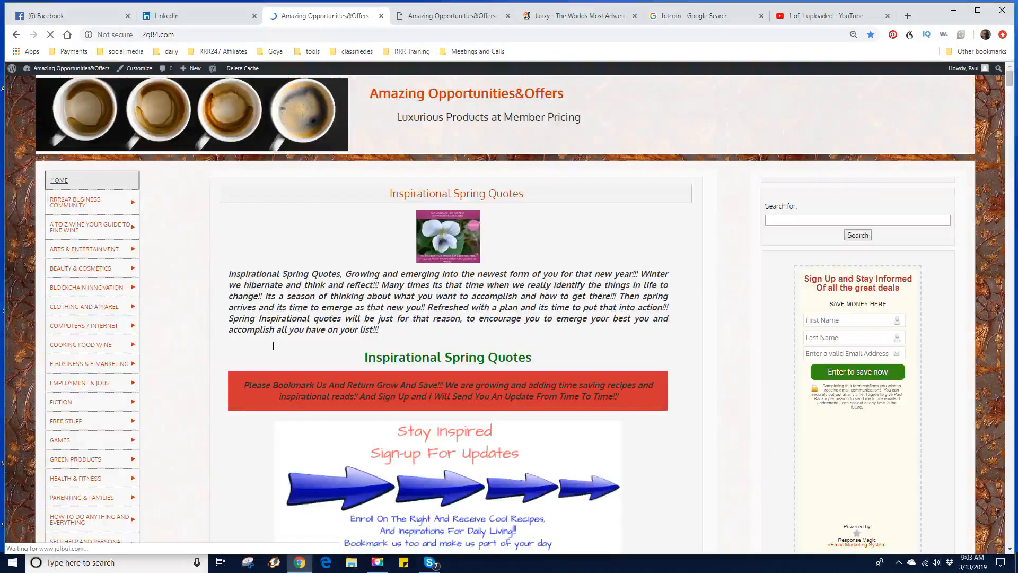
- Open the Take Credit Cards – Best Solution page from the Software & Services category for editing
scroll(273, 346, down, 2)
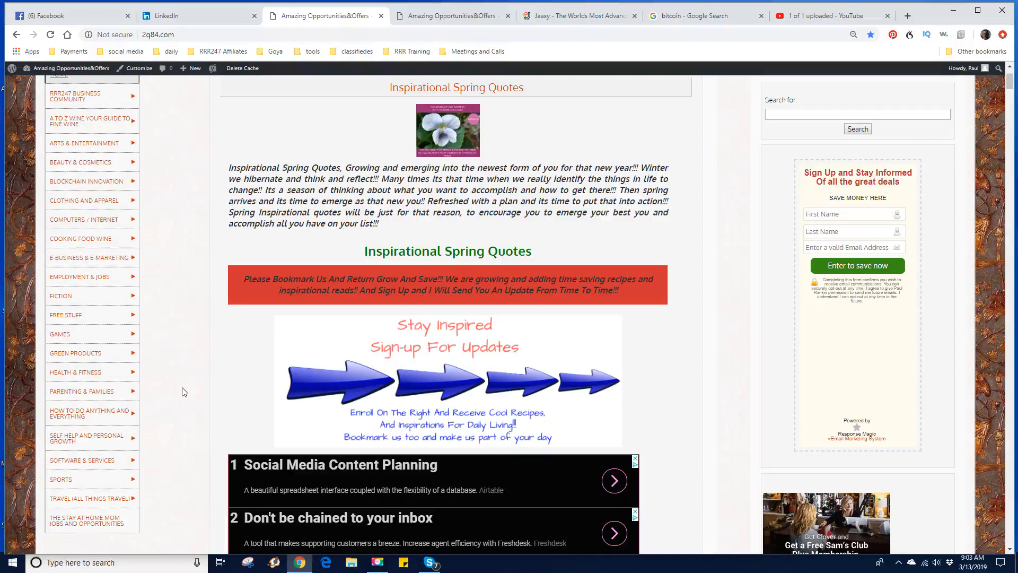
mouse_move(76, 410)
mouse_move(91, 464)
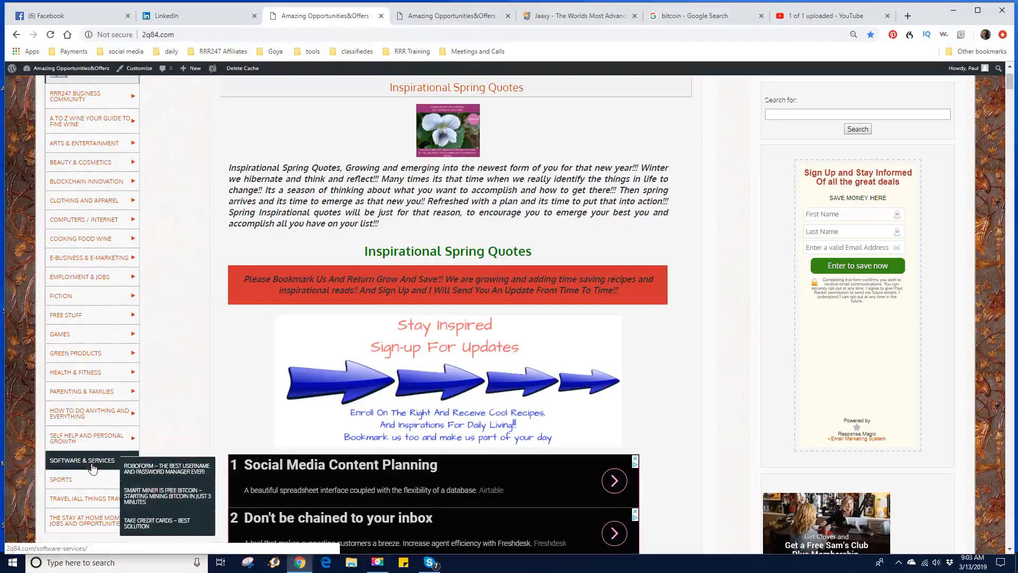
click(161, 523)
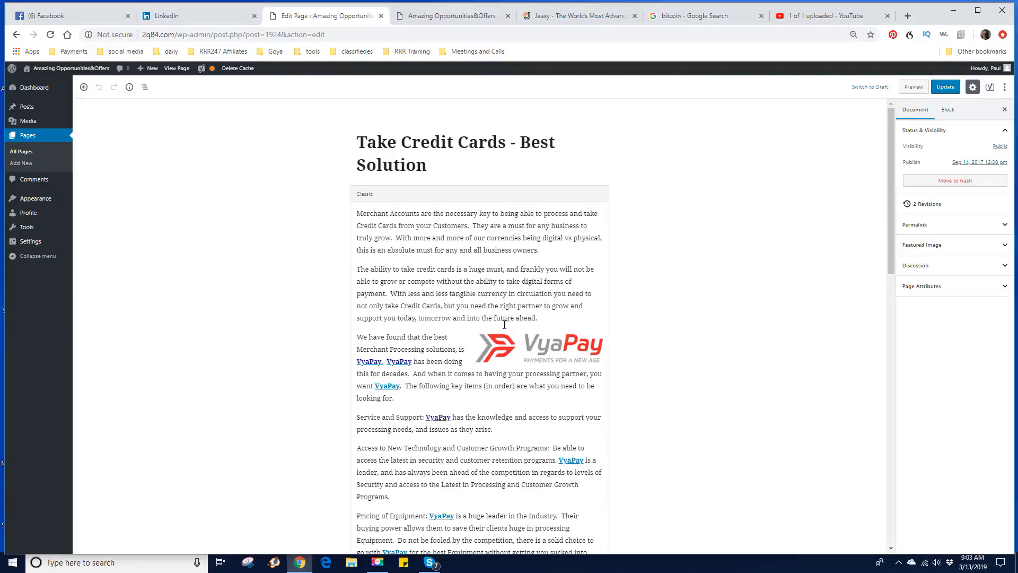
- Look through the Take Credit Cards page's Classic content in the editor
scroll(500, 353, down, 2)
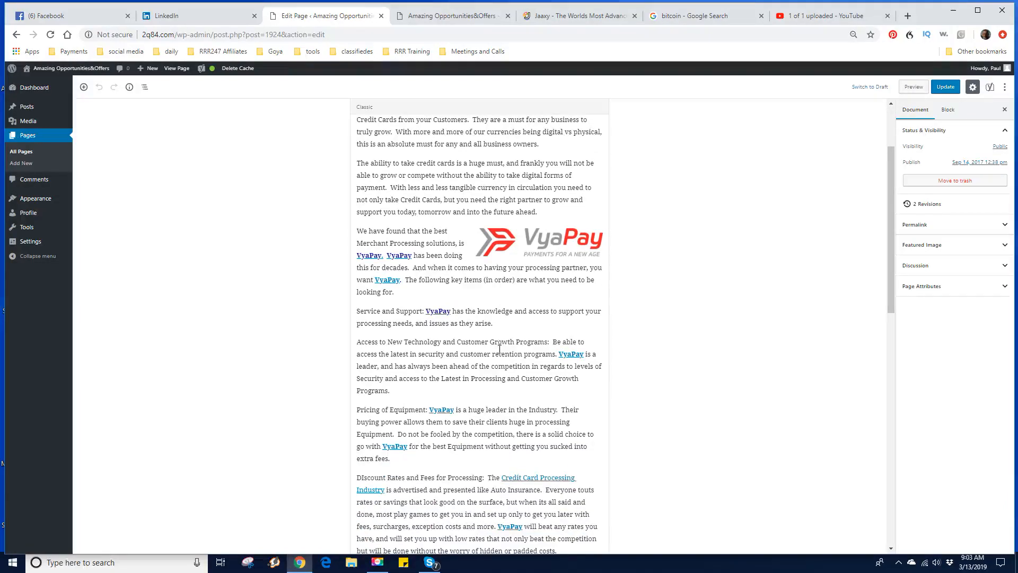
scroll(491, 359, up, 2)
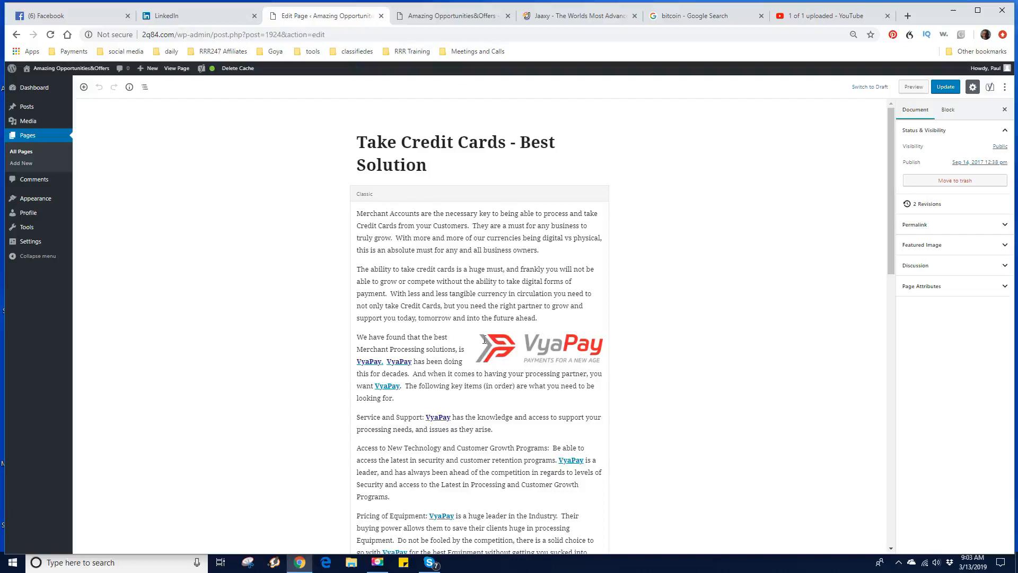
scroll(488, 342, down, 5)
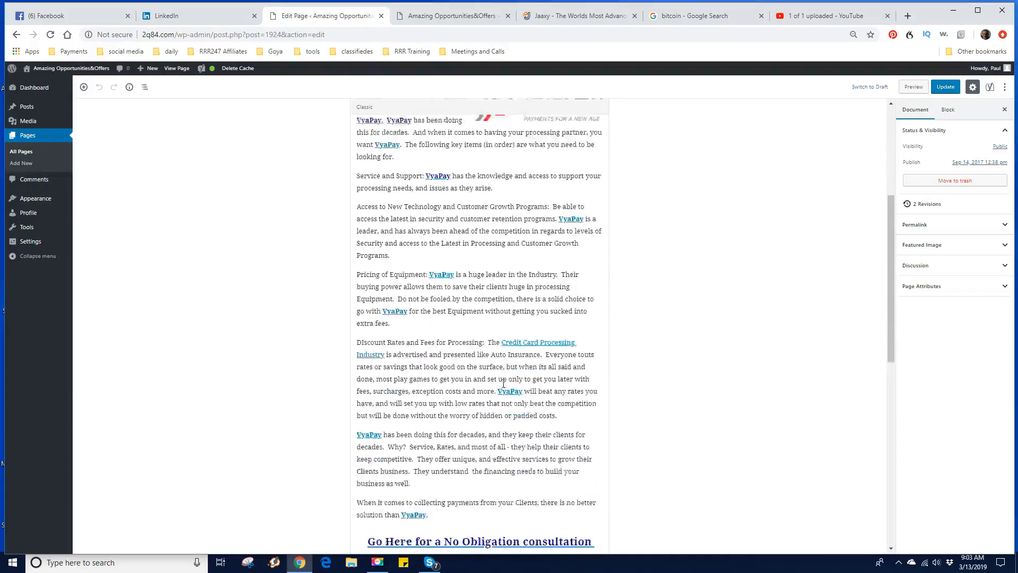
scroll(503, 383, down, 3)
scroll(508, 386, up, 8)
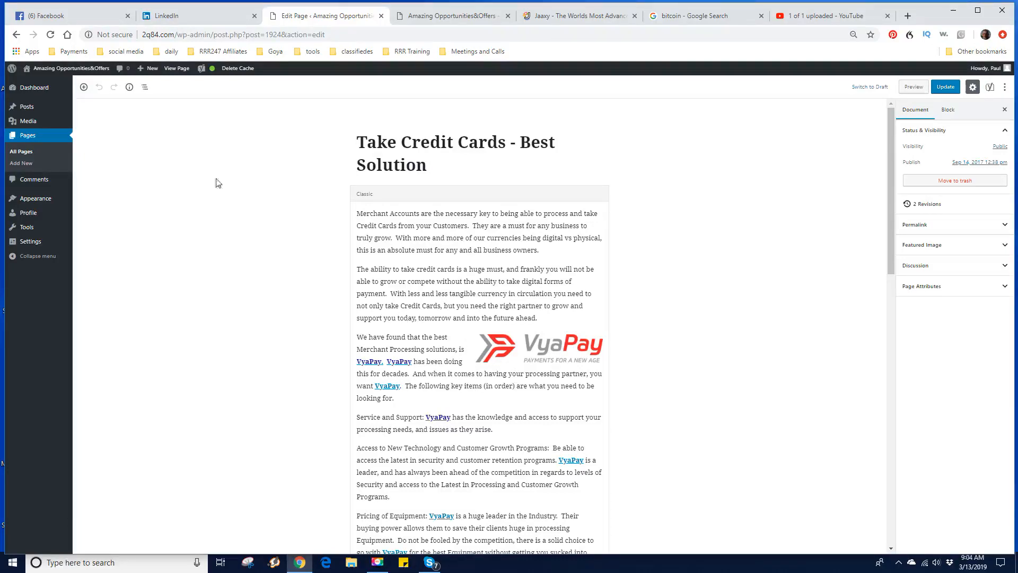
- Go back to the live Take Credit Cards page, reopen it for editing and check its content
click(16, 34)
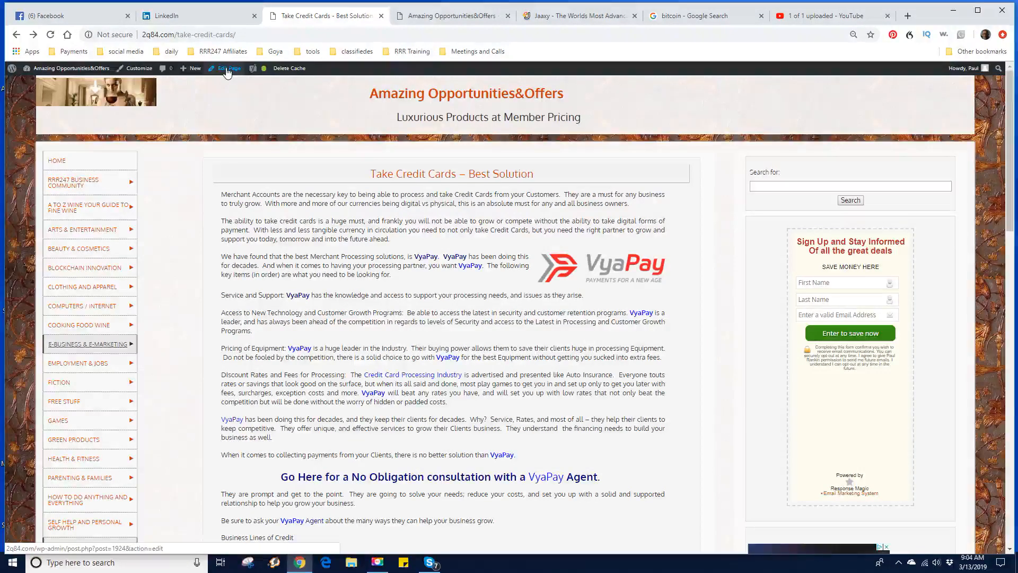
click(237, 73)
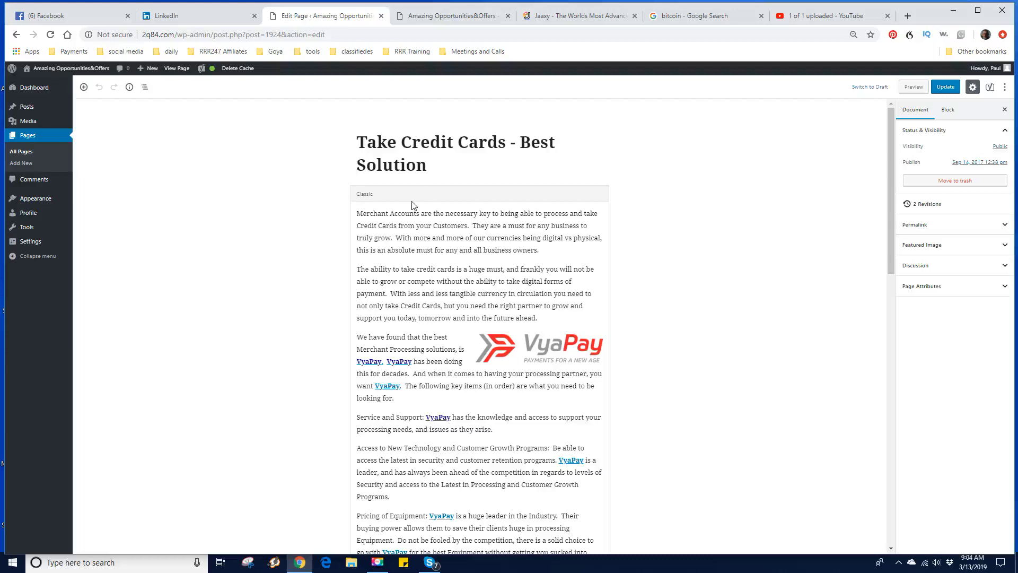
scroll(444, 352, down, 4)
scroll(461, 424, up, 4)
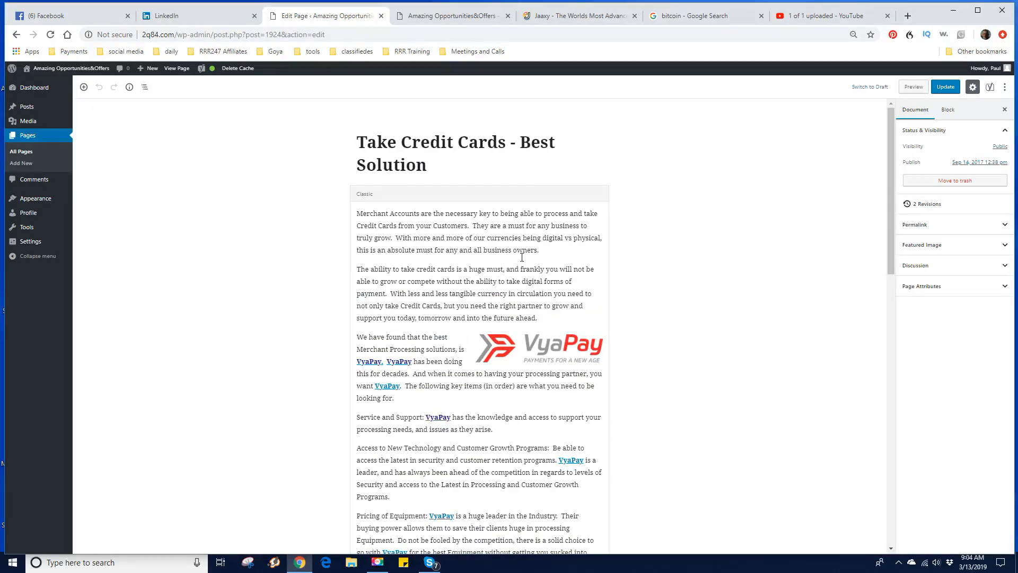
- Convert the Classic block on the Take Credit Cards page to individual blocks
click(521, 257)
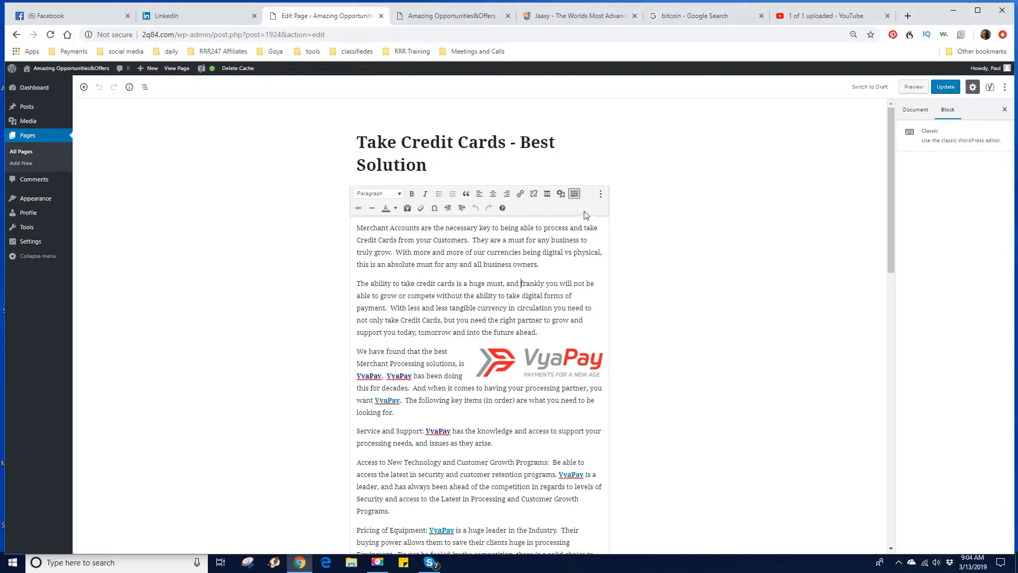
click(600, 196)
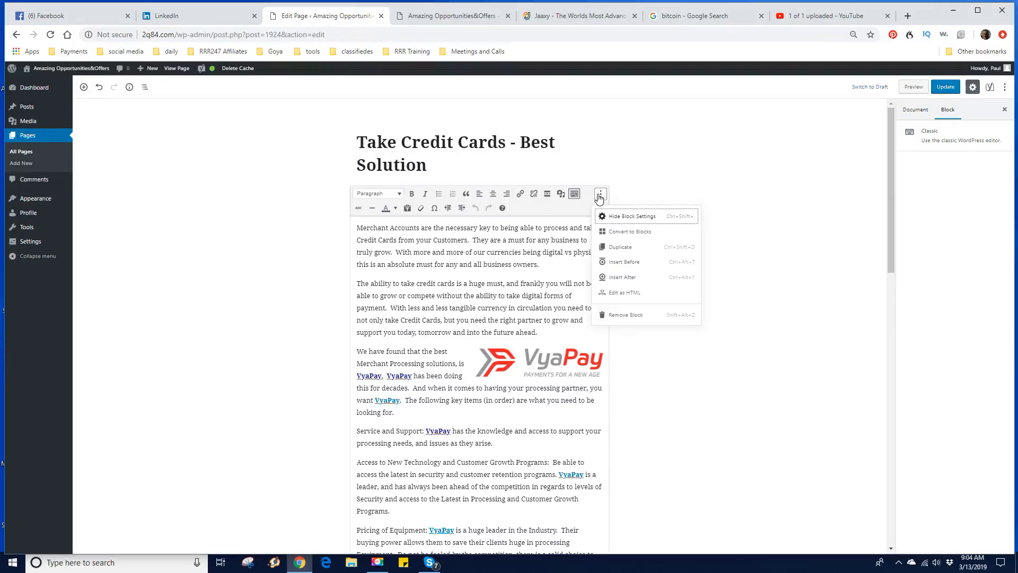
click(628, 231)
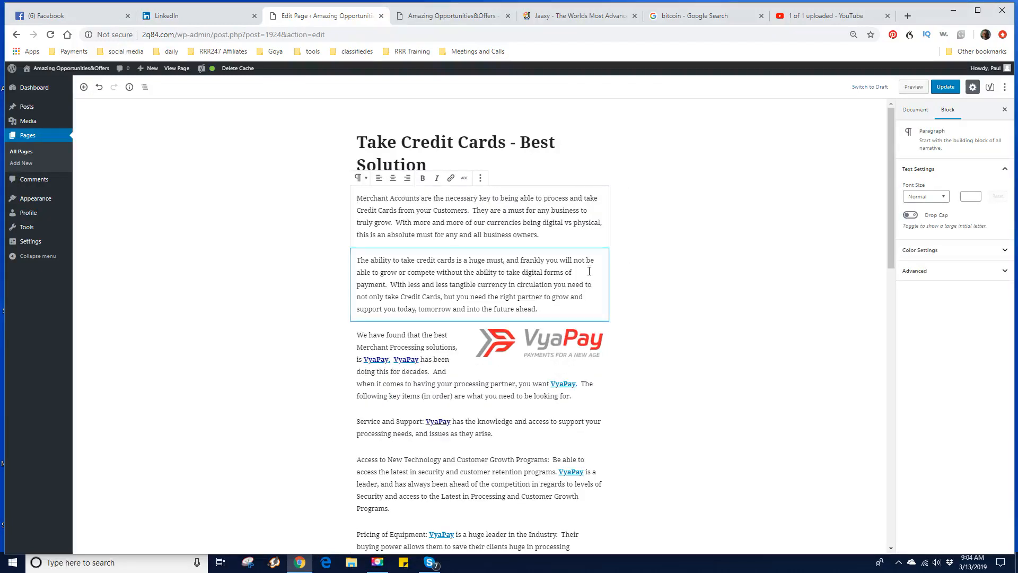
- Look through the converted blocks of the Take Credit Cards page from the title to the closing paragraph
scroll(448, 282, down, 2)
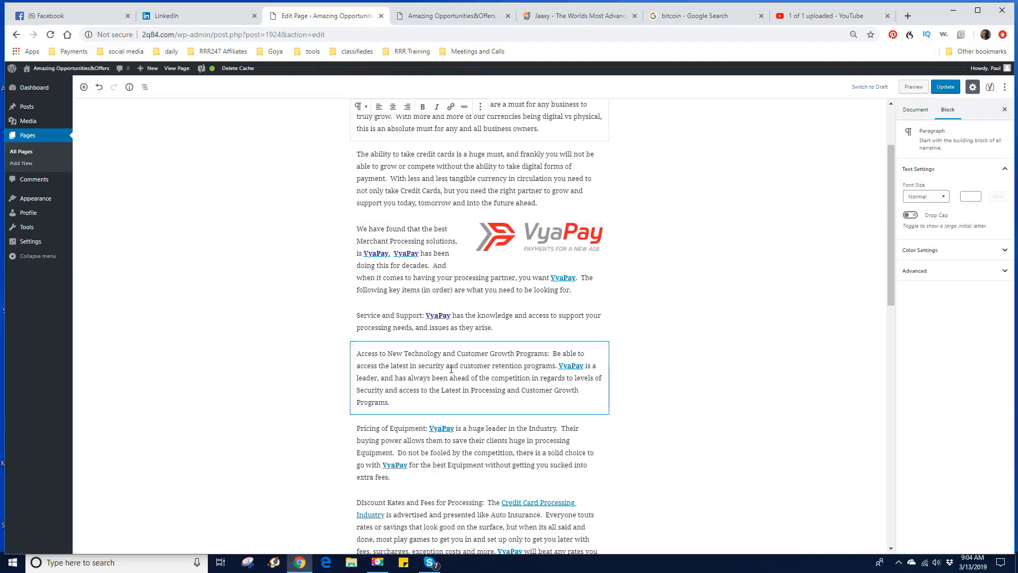
scroll(453, 480, up, 2)
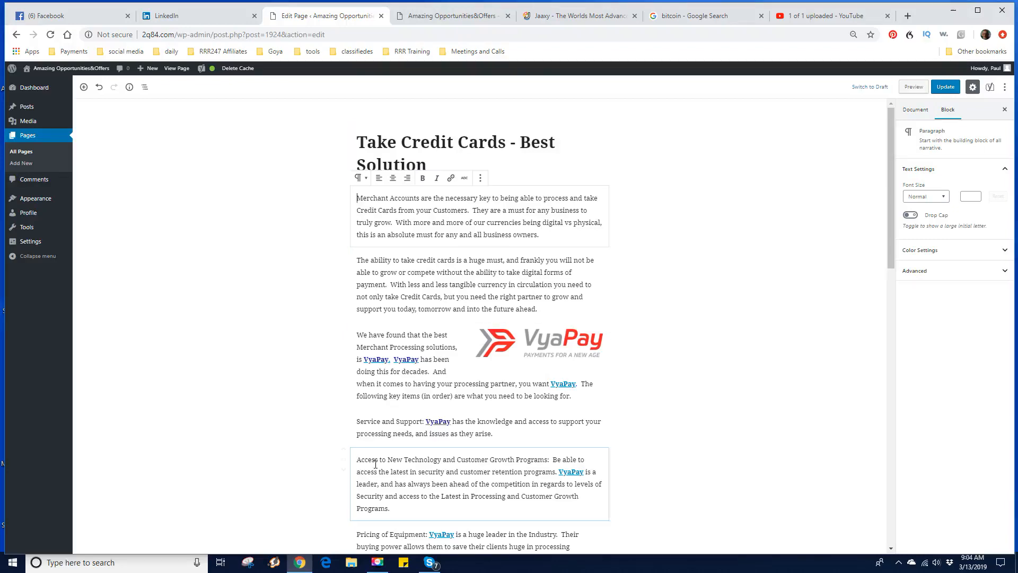
scroll(382, 474, down, 1)
scroll(383, 474, down, 7)
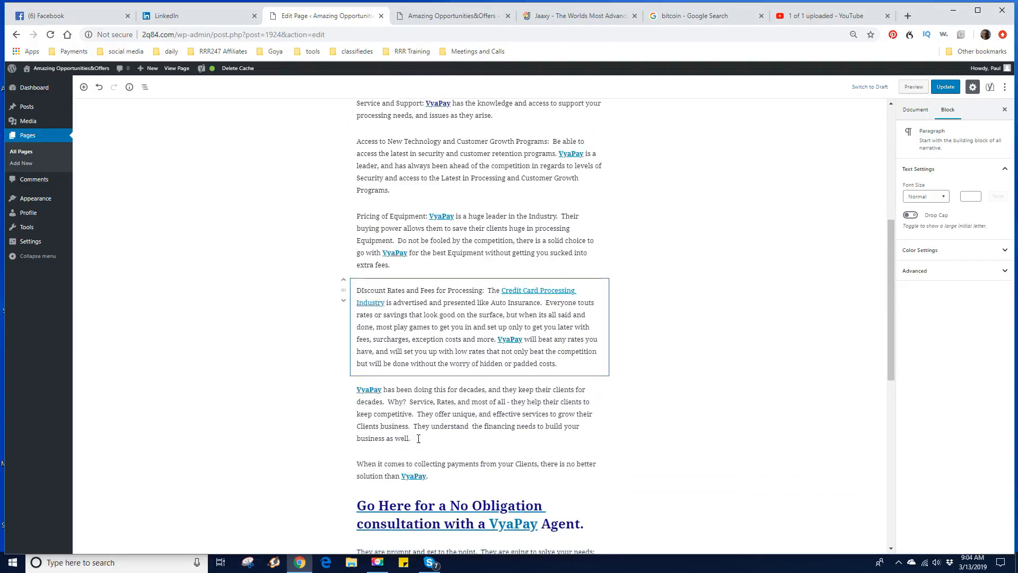
scroll(421, 455, down, 4)
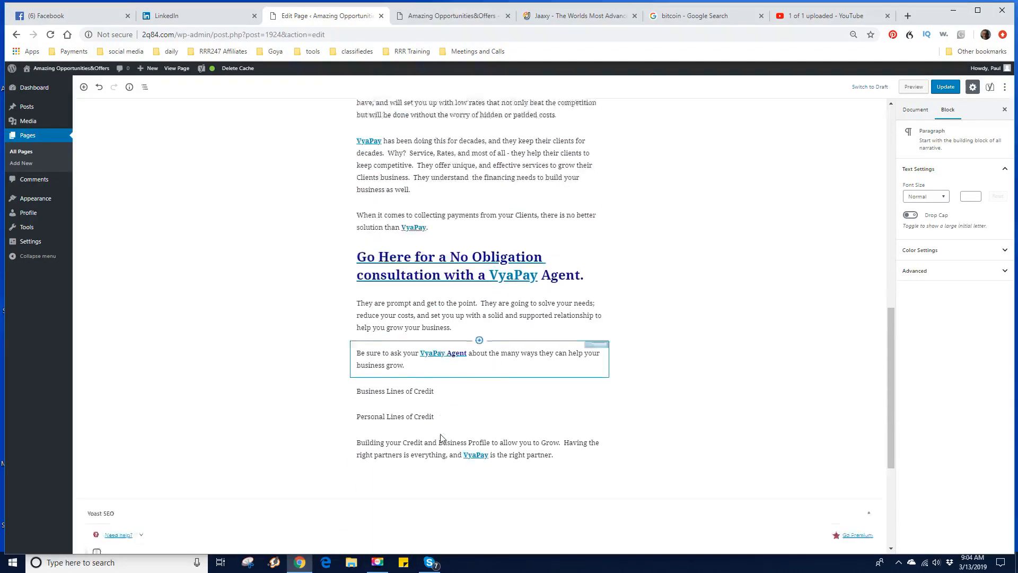
scroll(445, 452, up, 15)
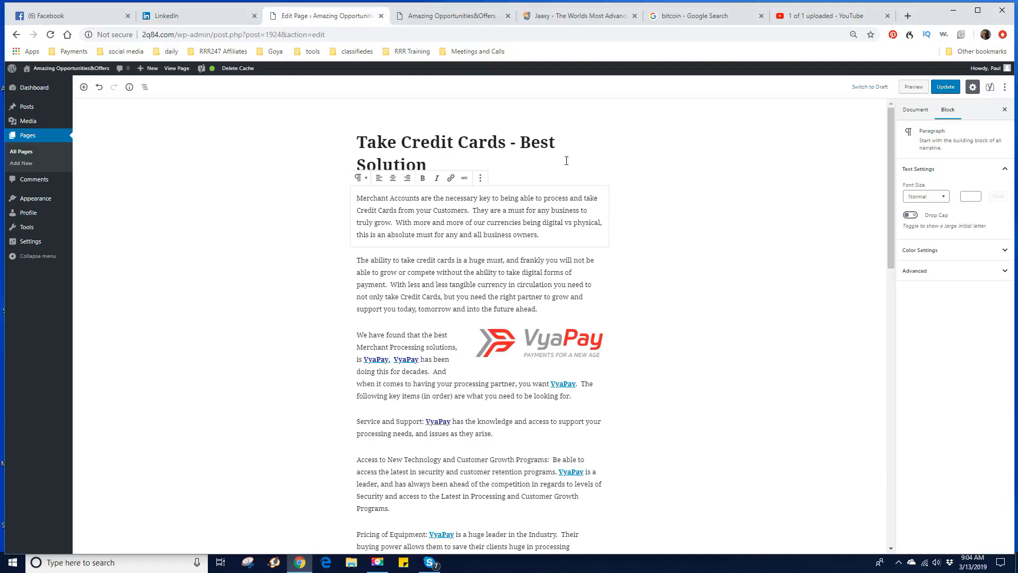
- Update the Take Credit Cards page and view its live version
click(949, 91)
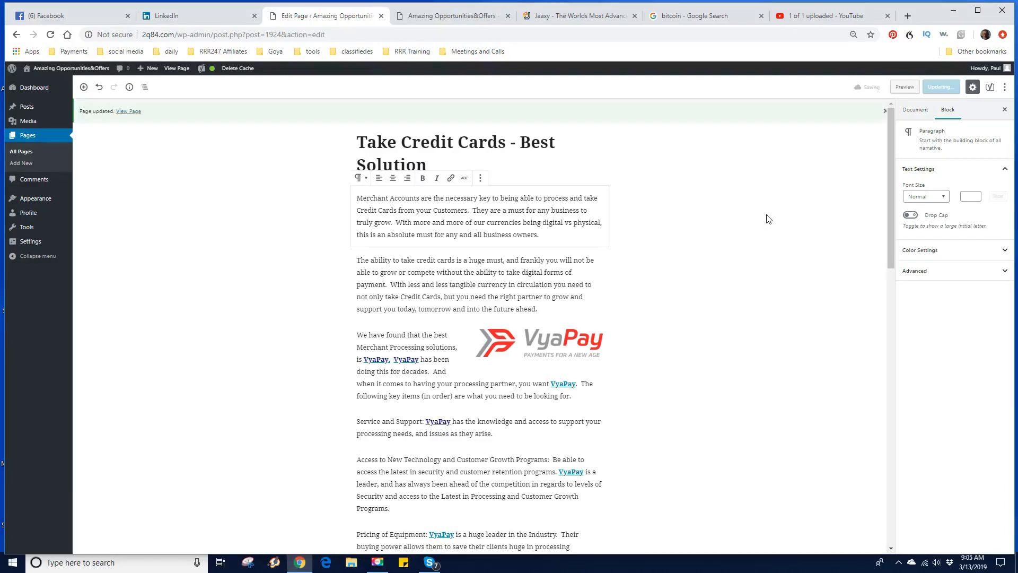
right_click(104, 127)
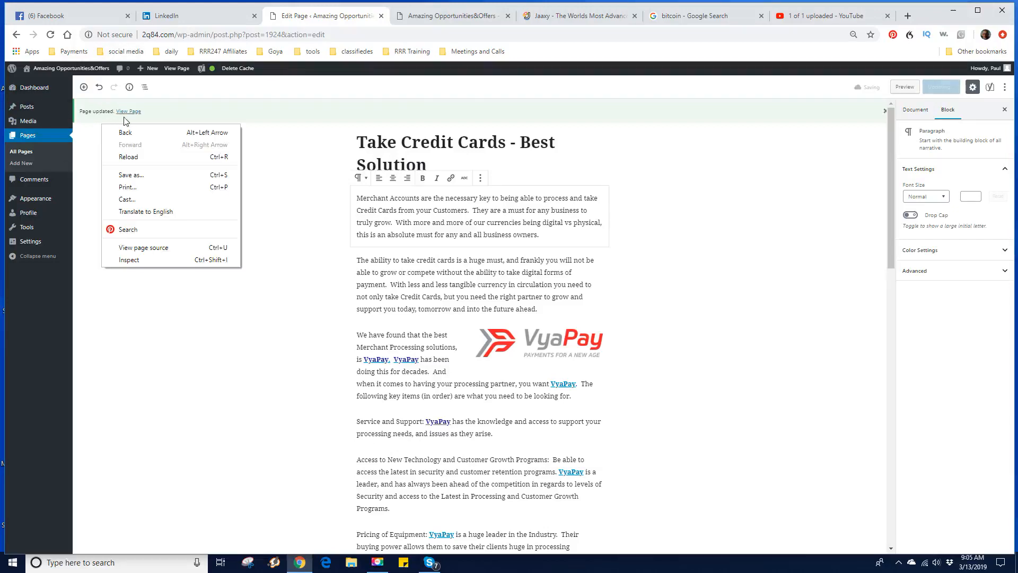
click(125, 114)
click(126, 112)
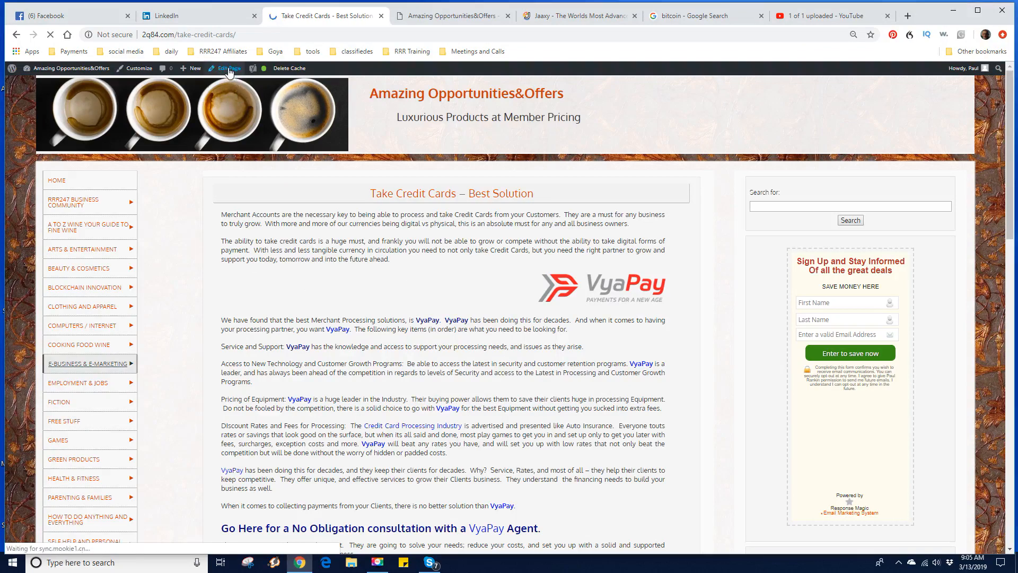
- Reopen the Take Credit Cards page for editing and review its separate paragraph, image and heading blocks
click(229, 69)
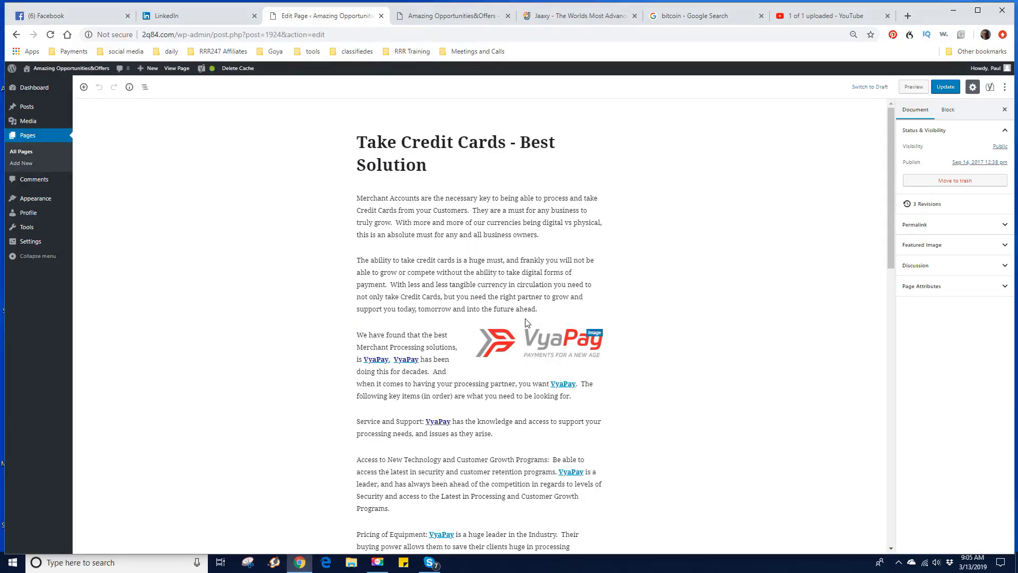
scroll(520, 375, down, 1)
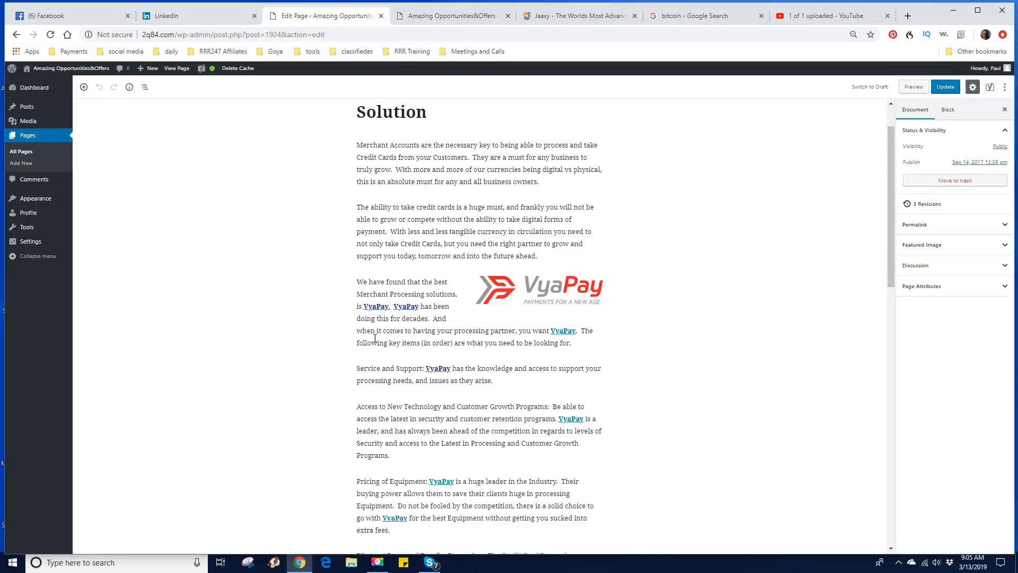
scroll(465, 390, down, 1)
scroll(465, 390, down, 4)
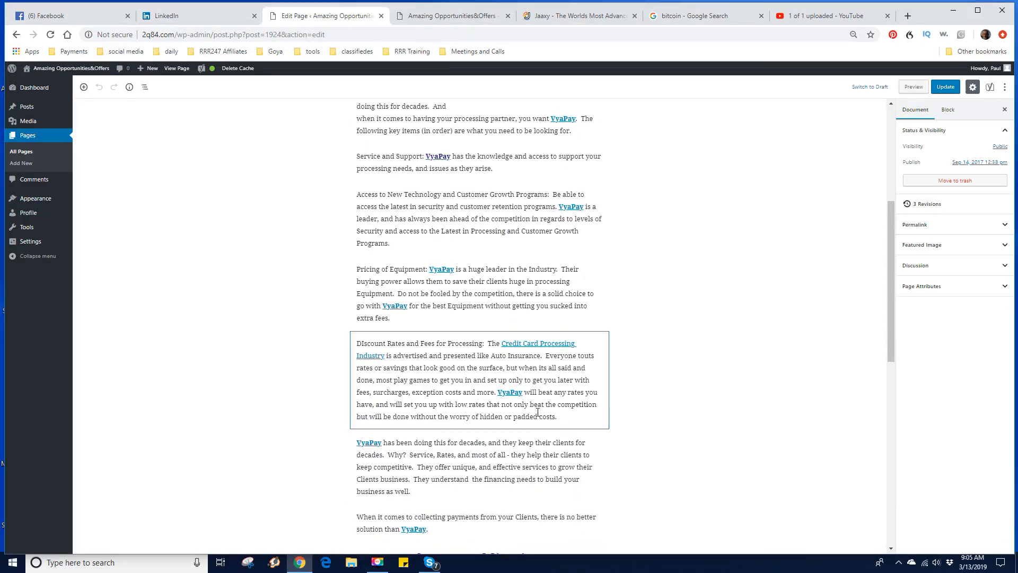
scroll(474, 458, down, 2)
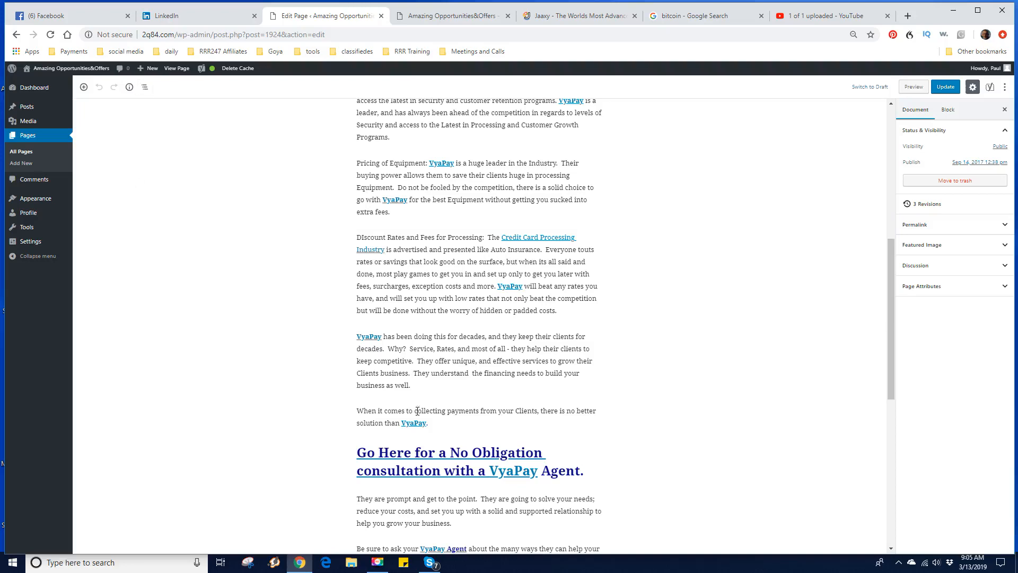
scroll(359, 210, up, 6)
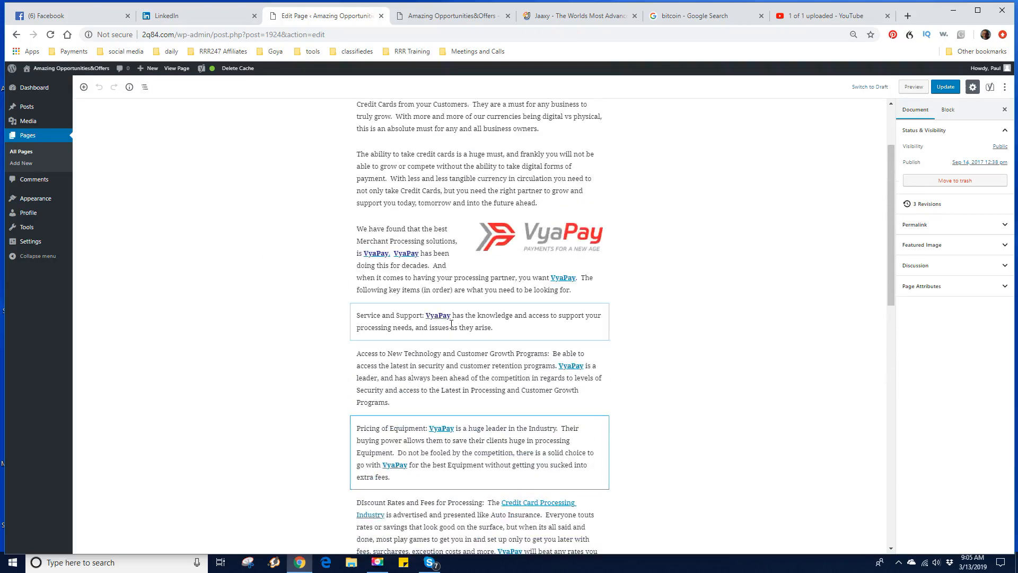
scroll(451, 324, up, 1)
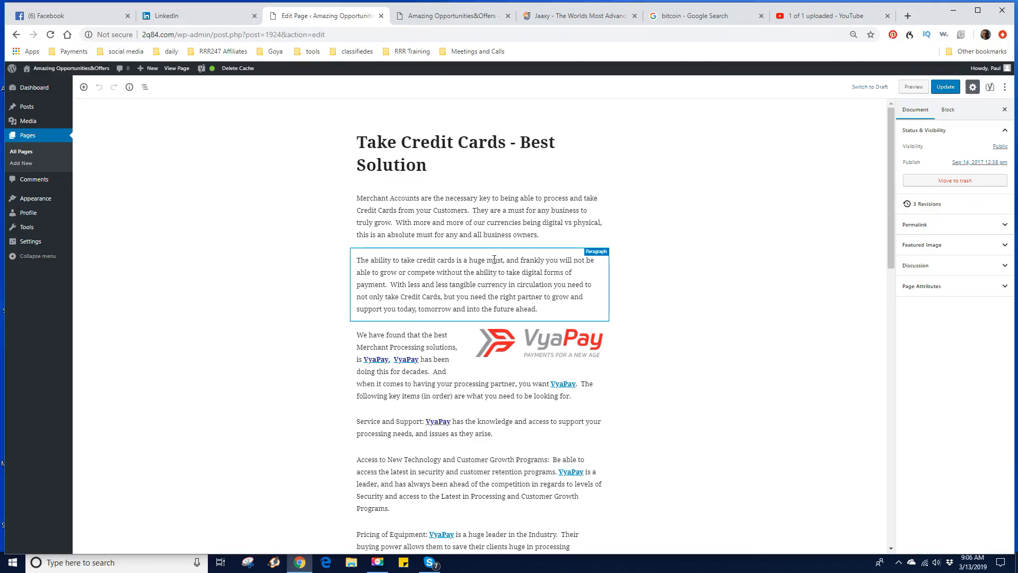
- Edit the second VyaPay link in the third paragraph, check its Open in New Tab option and reapply the link
click(409, 360)
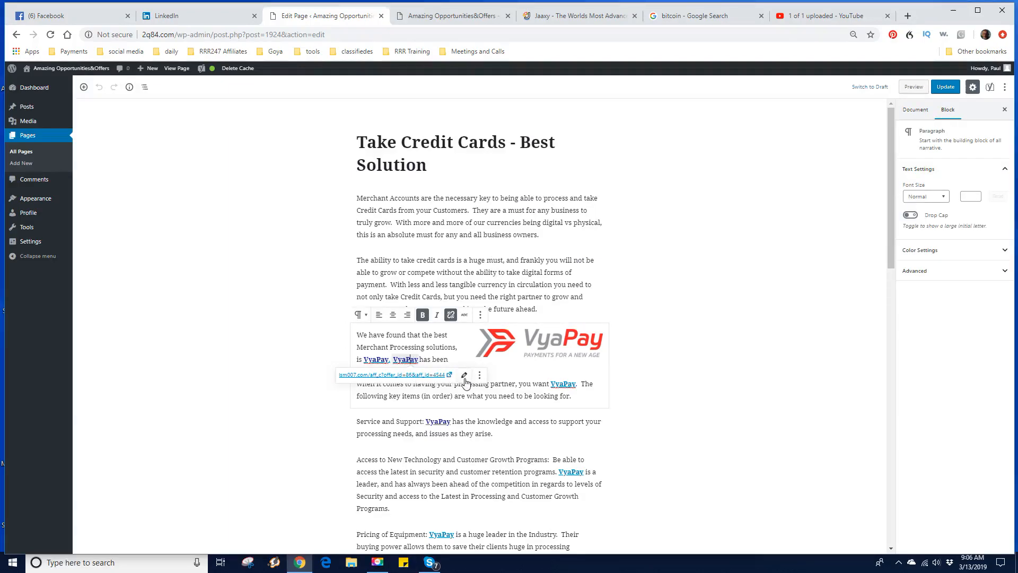
click(464, 374)
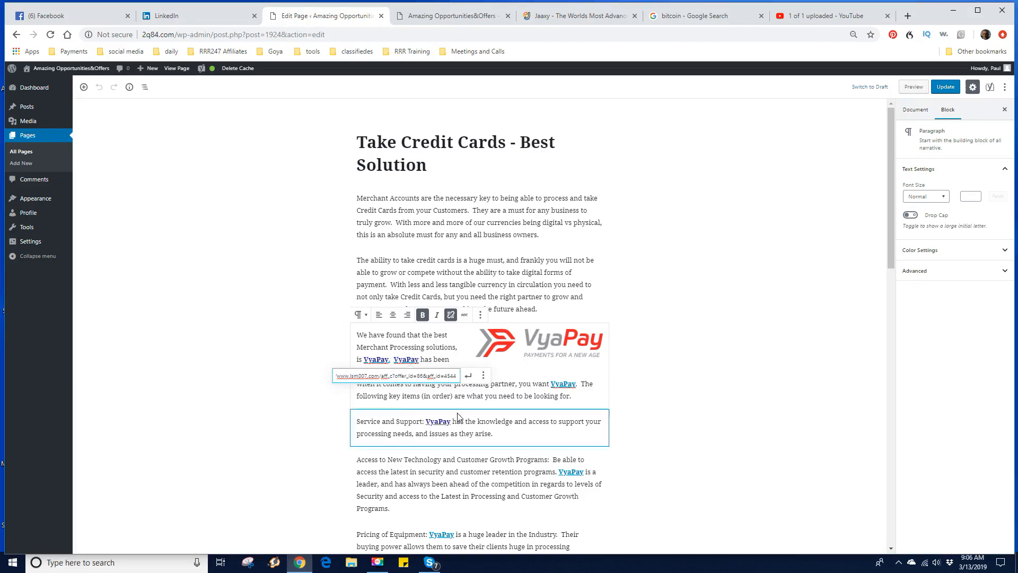
click(483, 374)
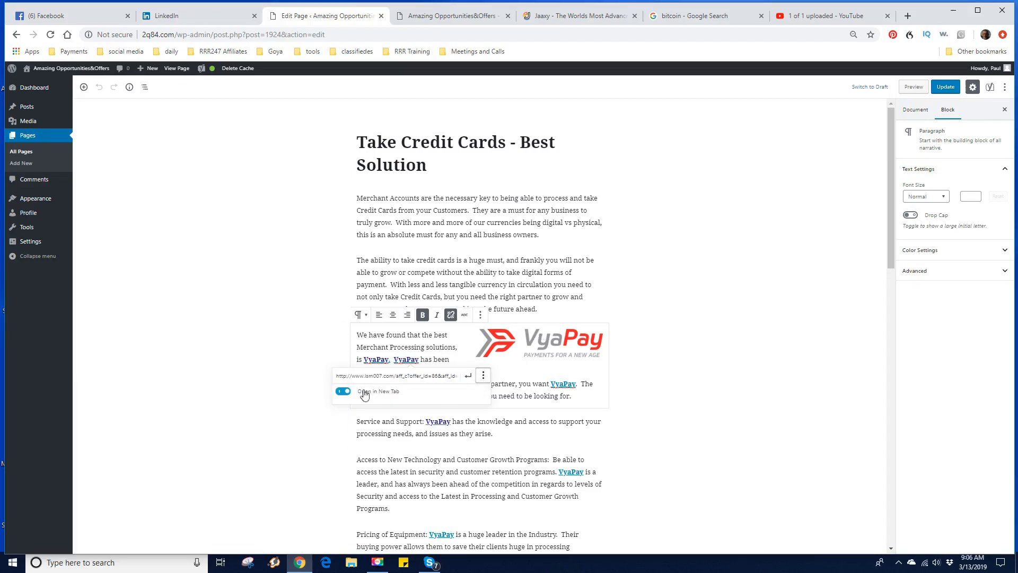
click(469, 378)
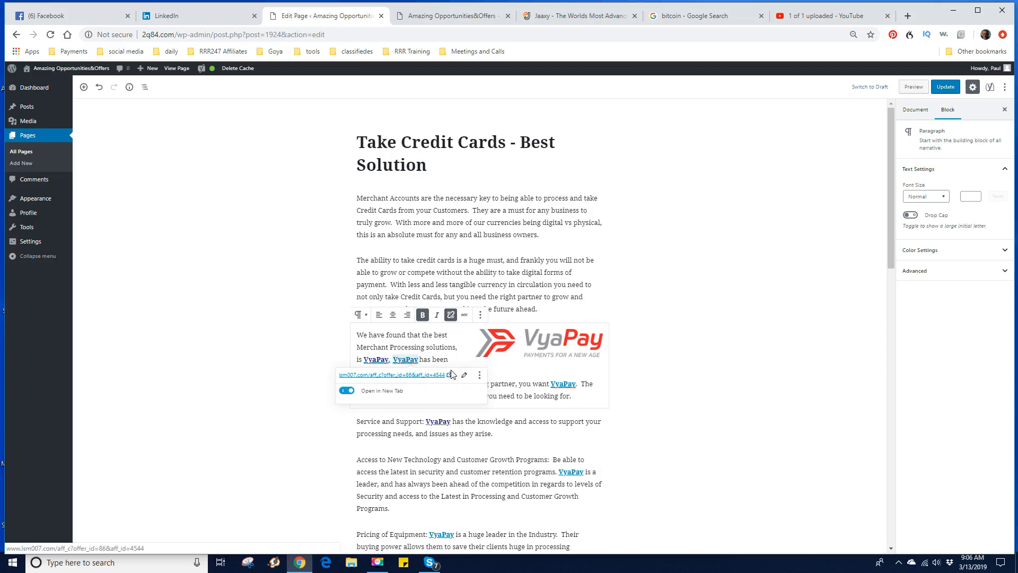
click(500, 369)
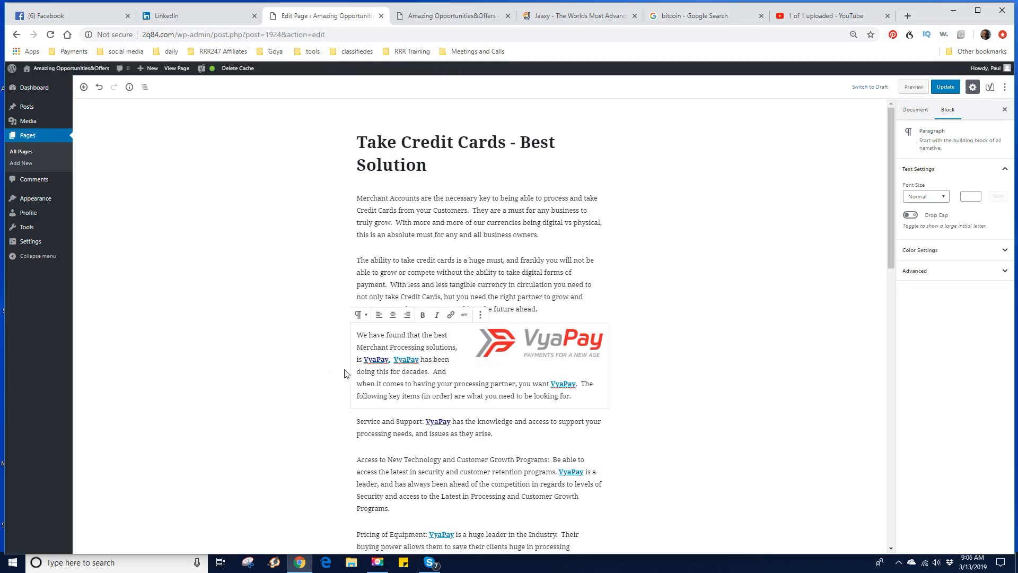
- Edit the first VyaPay link in the third paragraph and reapply it with the same URL
click(382, 364)
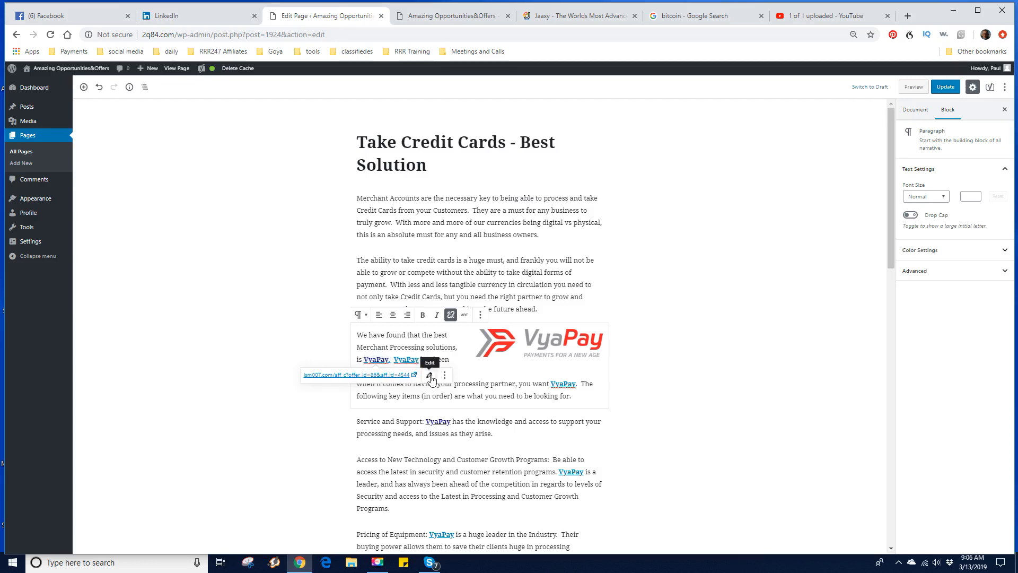
click(429, 375)
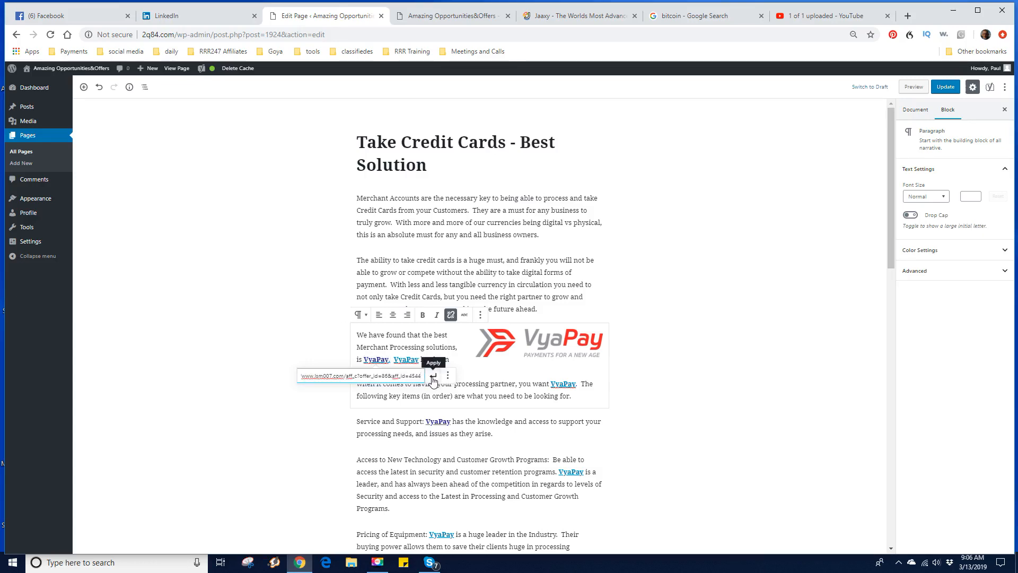
click(433, 378)
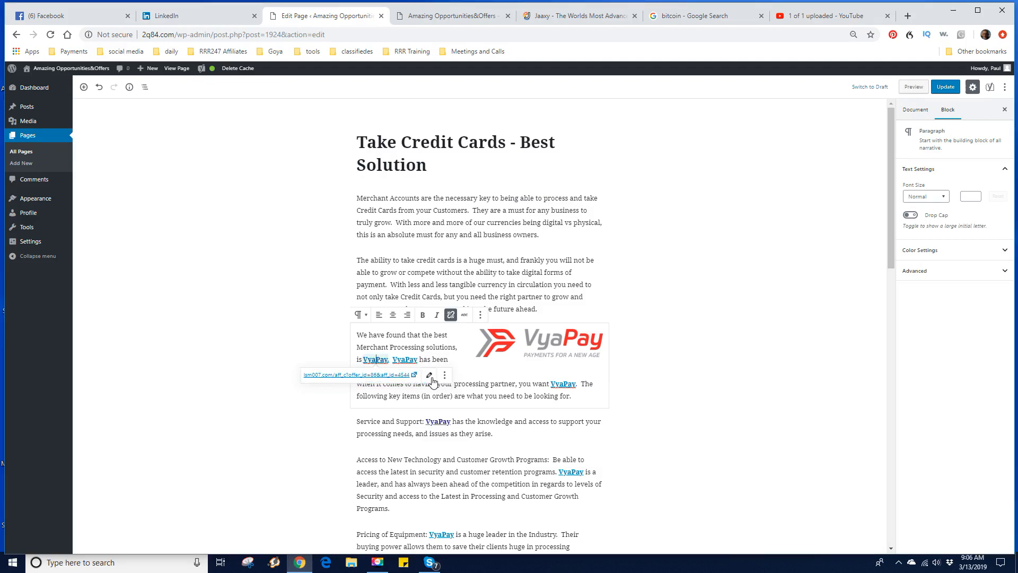
- Check the VyaPay logo image's block and link settings, and update the page
click(535, 348)
scroll(768, 354, down, 1)
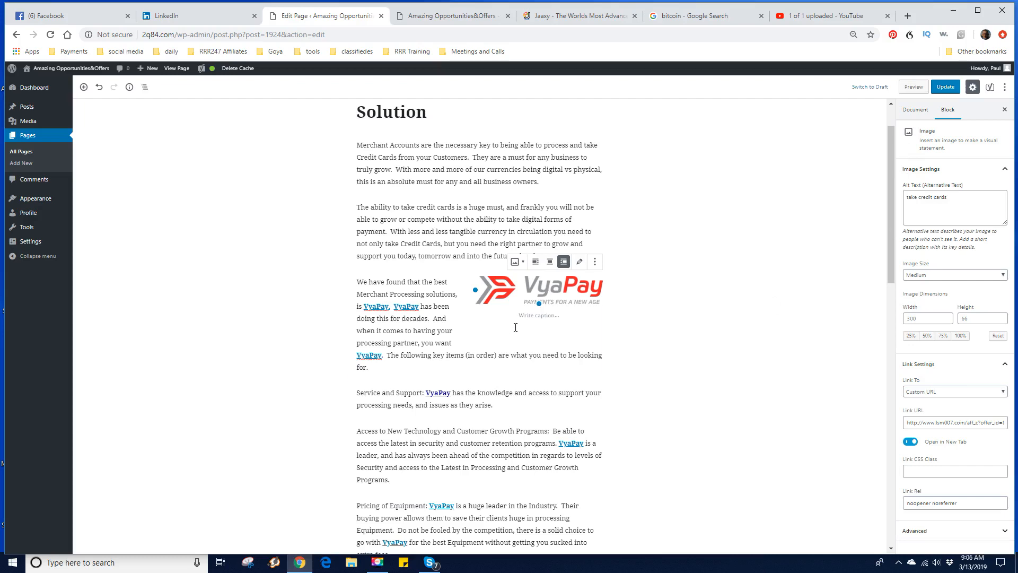
scroll(516, 328, down, 1)
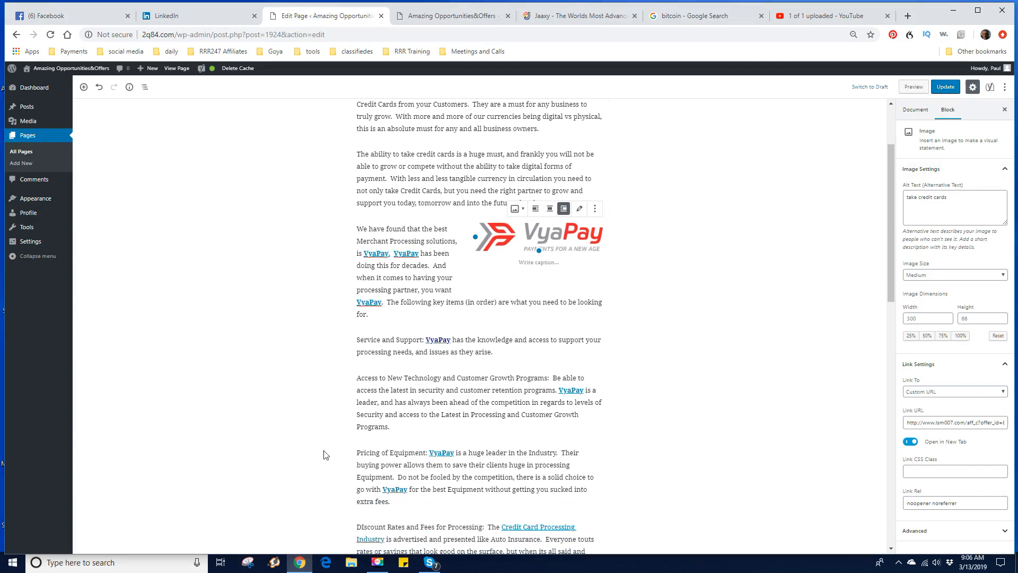
scroll(325, 454, up, 2)
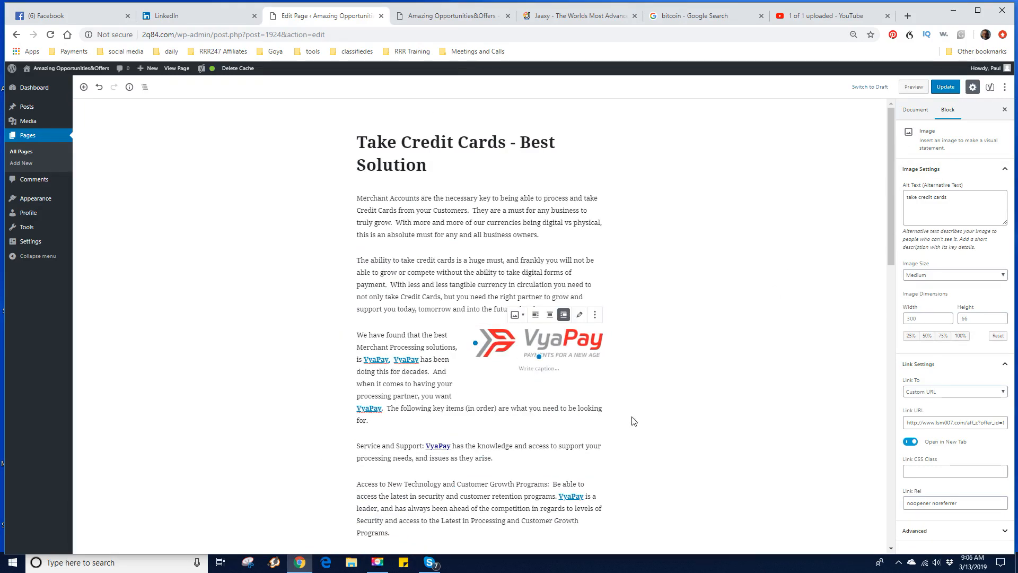
click(944, 89)
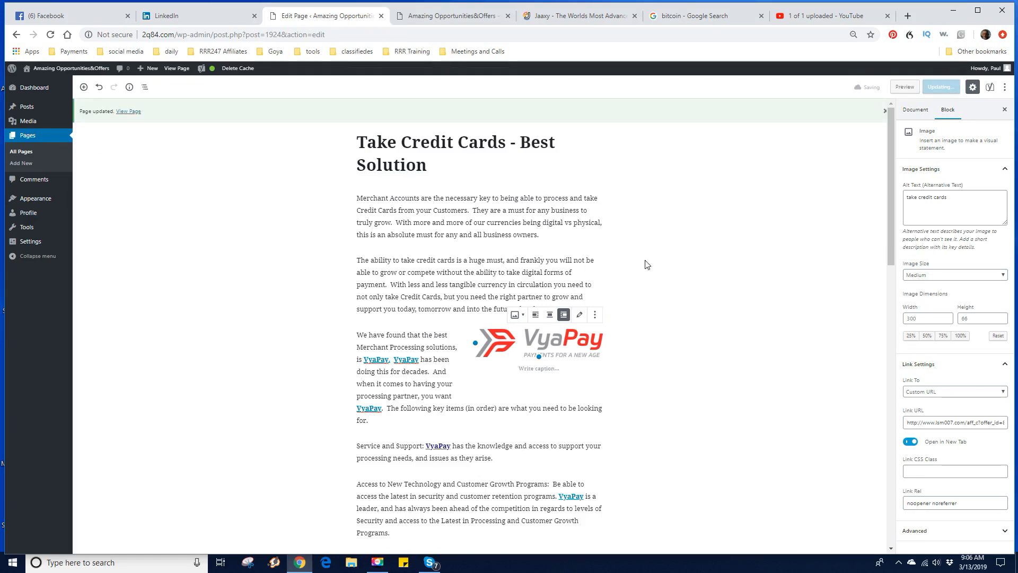
- Review the updated page's content down to the Yoast SEO snippet preview and return to the title
scroll(538, 288, down, 4)
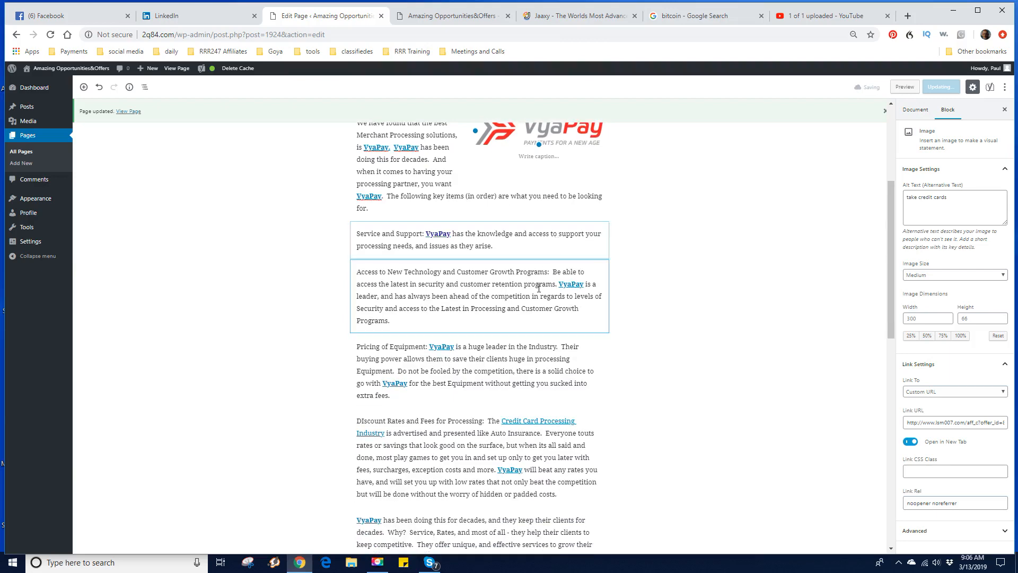
scroll(538, 288, down, 6)
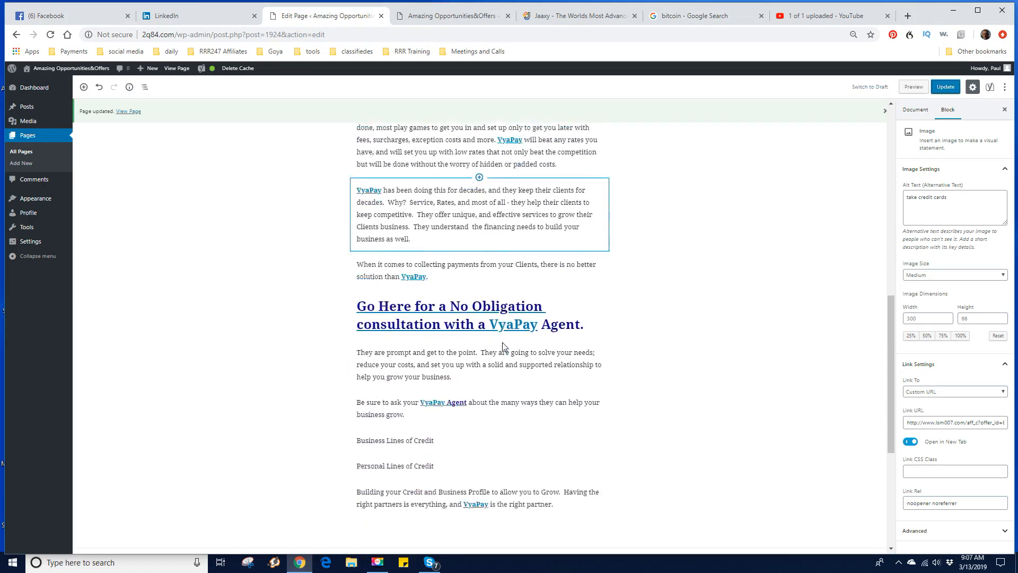
scroll(503, 346, down, 3)
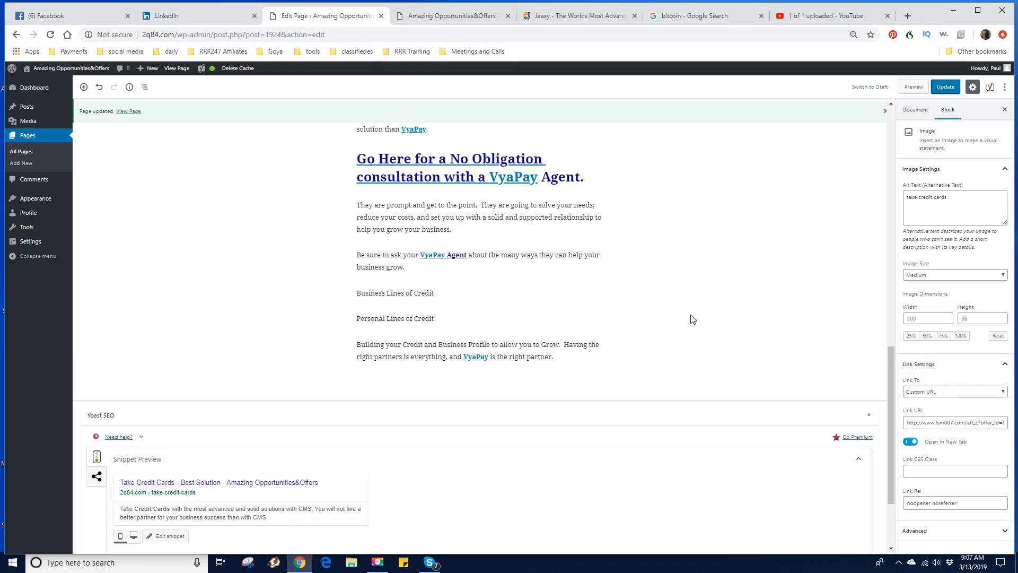
scroll(713, 277, up, 5)
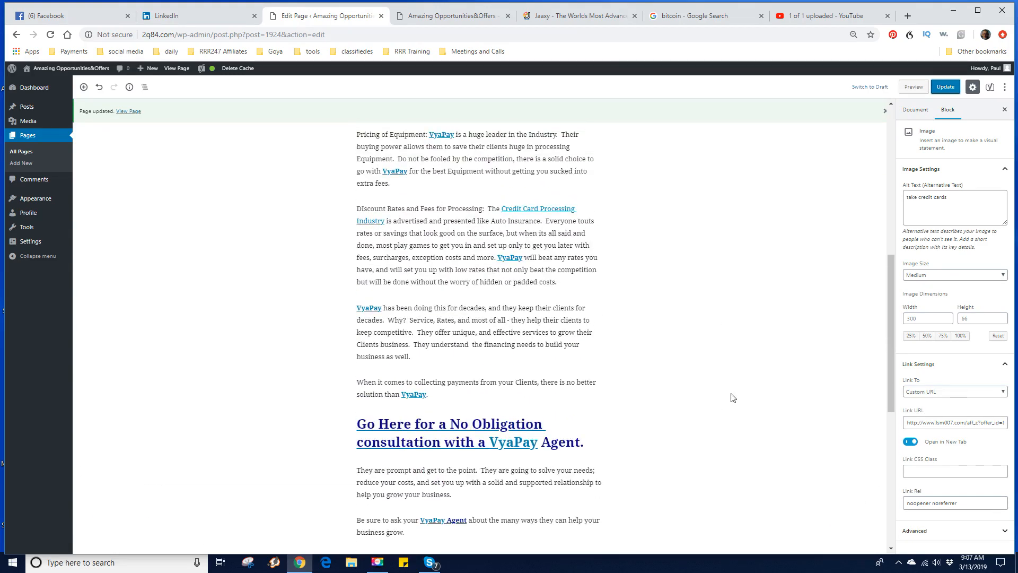
scroll(638, 407, up, 6)
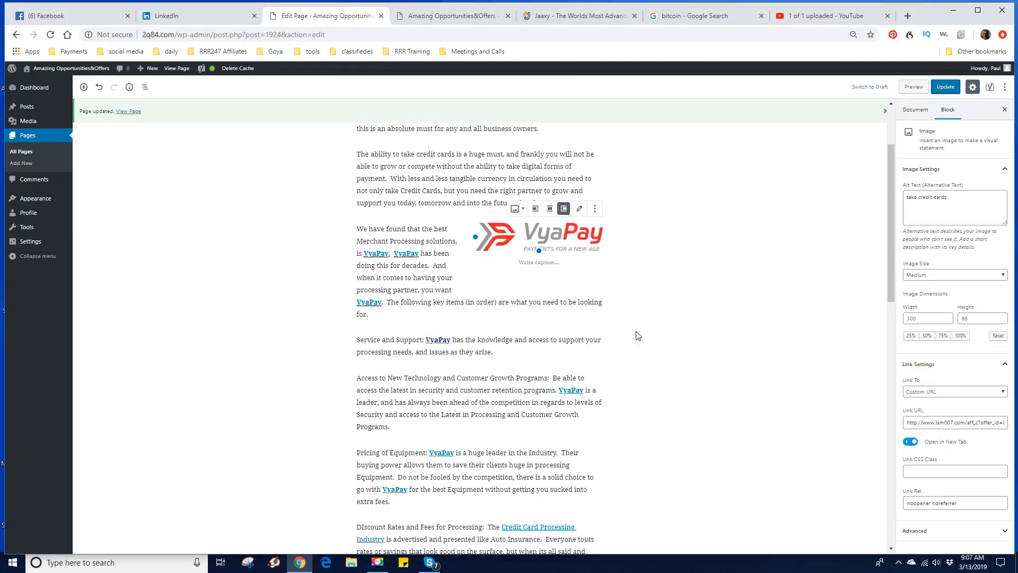
scroll(689, 432, up, 2)
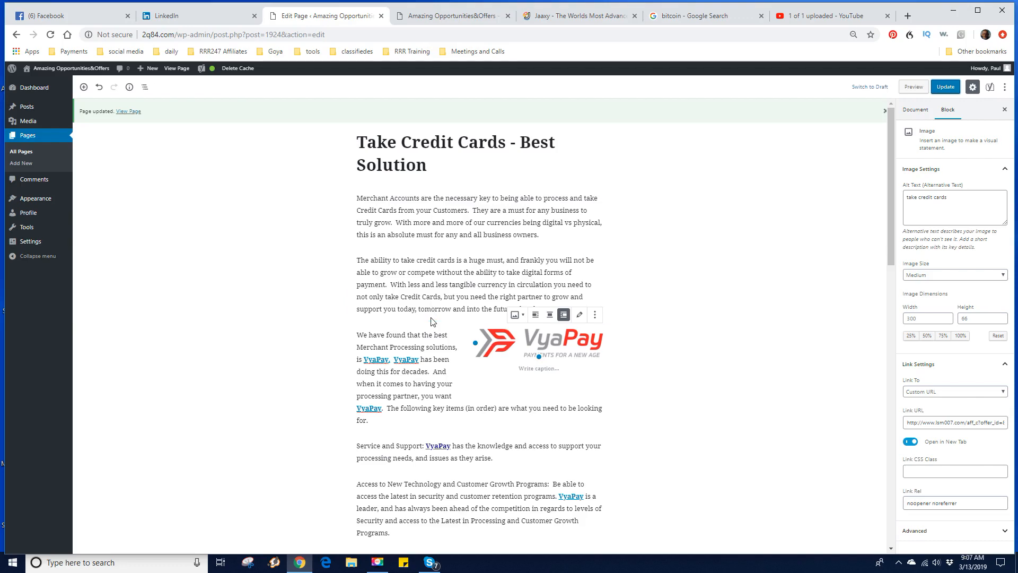
- Show the additional block options for the first paragraph about Merchant Accounts
click(465, 222)
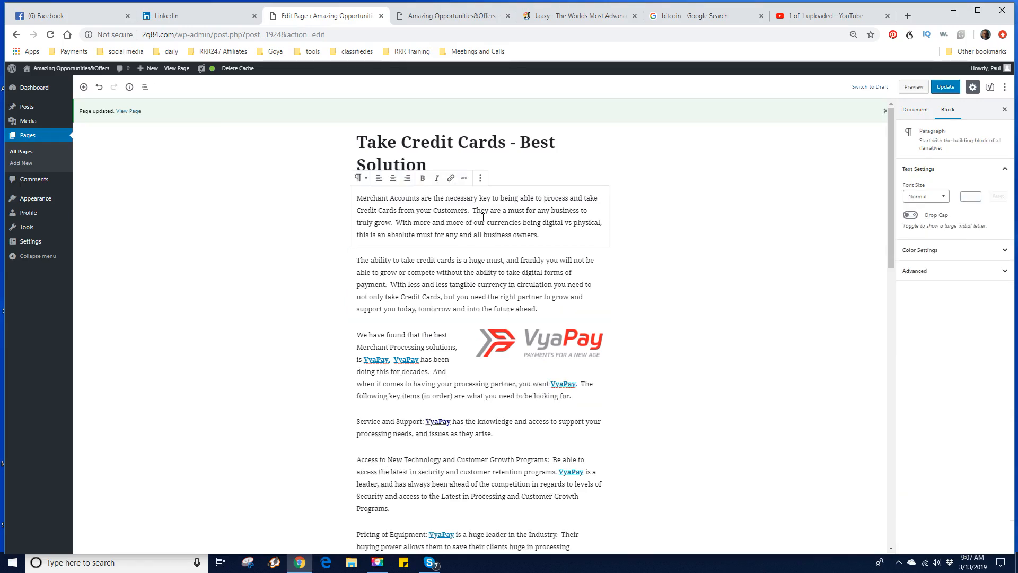
click(480, 182)
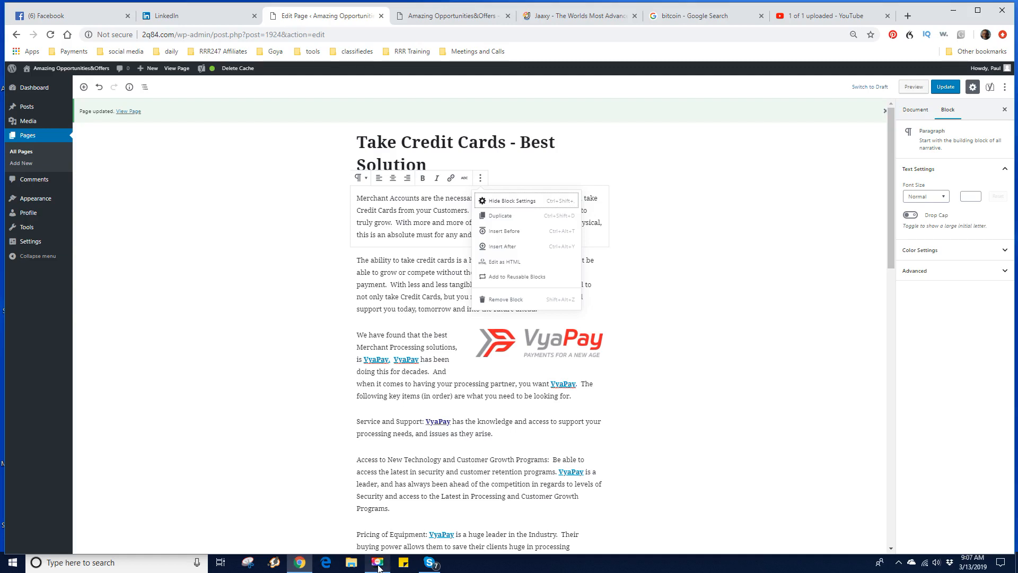
mouse_move(377, 568)
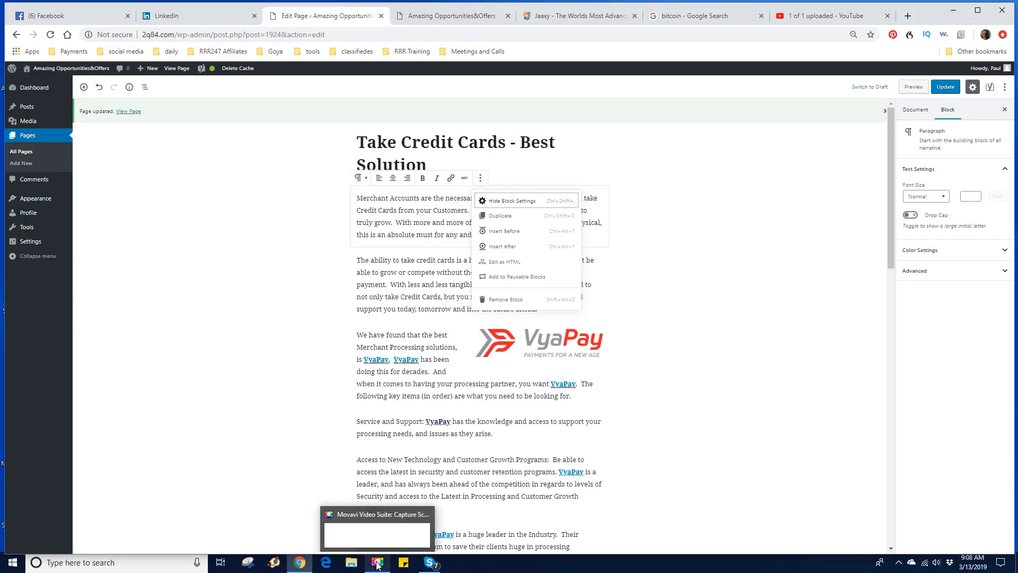
click(378, 563)
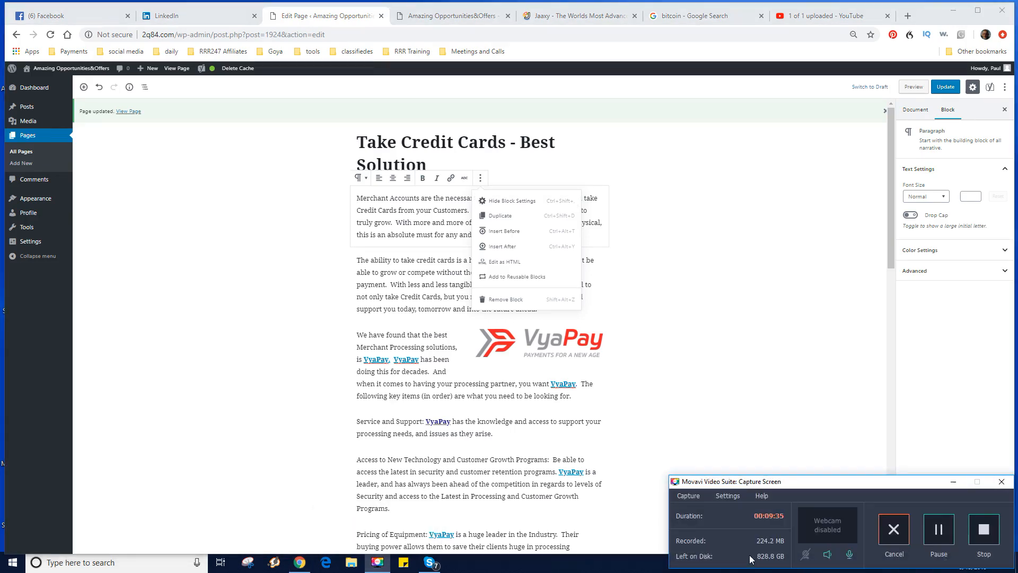